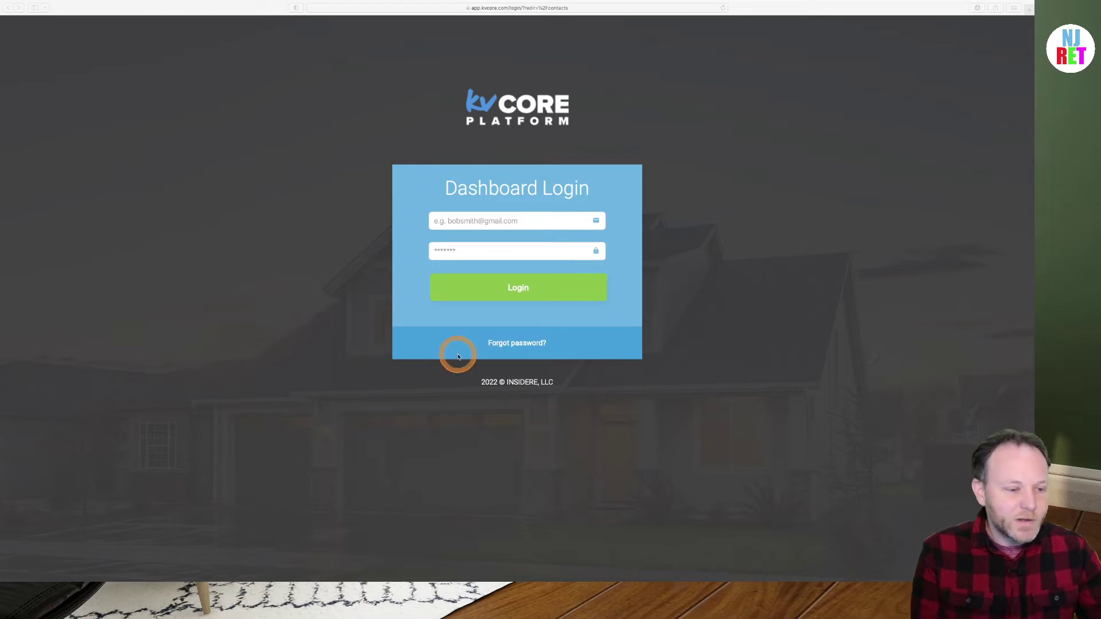
Sign in to kvCORE with the saved login, then start adding a contact from the Smart CRM list
{"action": "left_click", "coordinate": [465, 250]}
{"action": "left_click", "coordinate": [468, 220]}
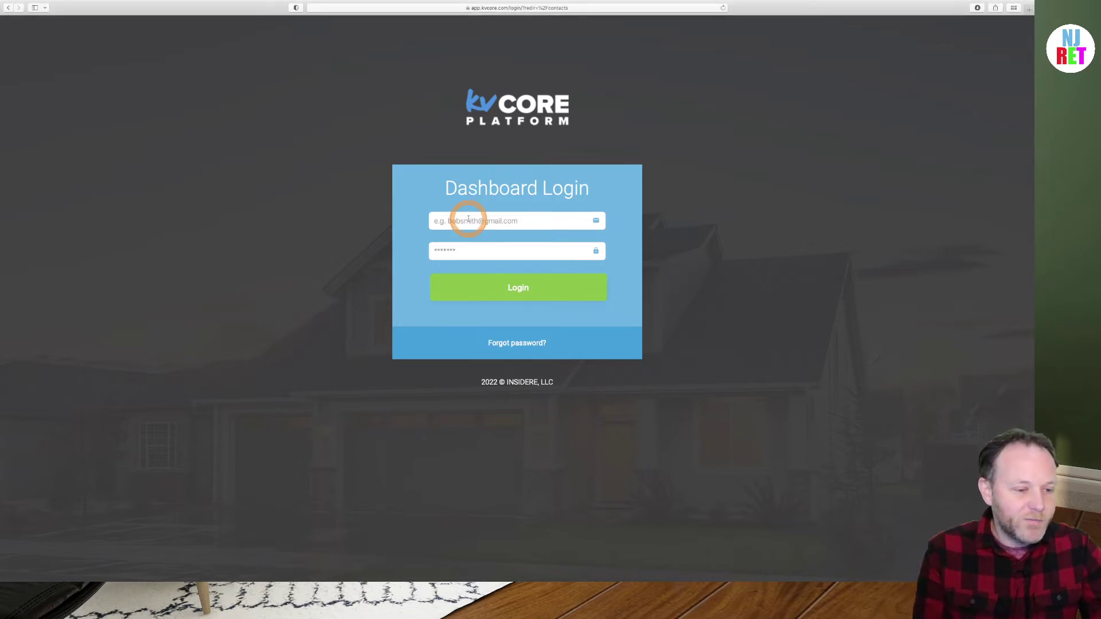
{"action": "left_click", "coordinate": [472, 237]}
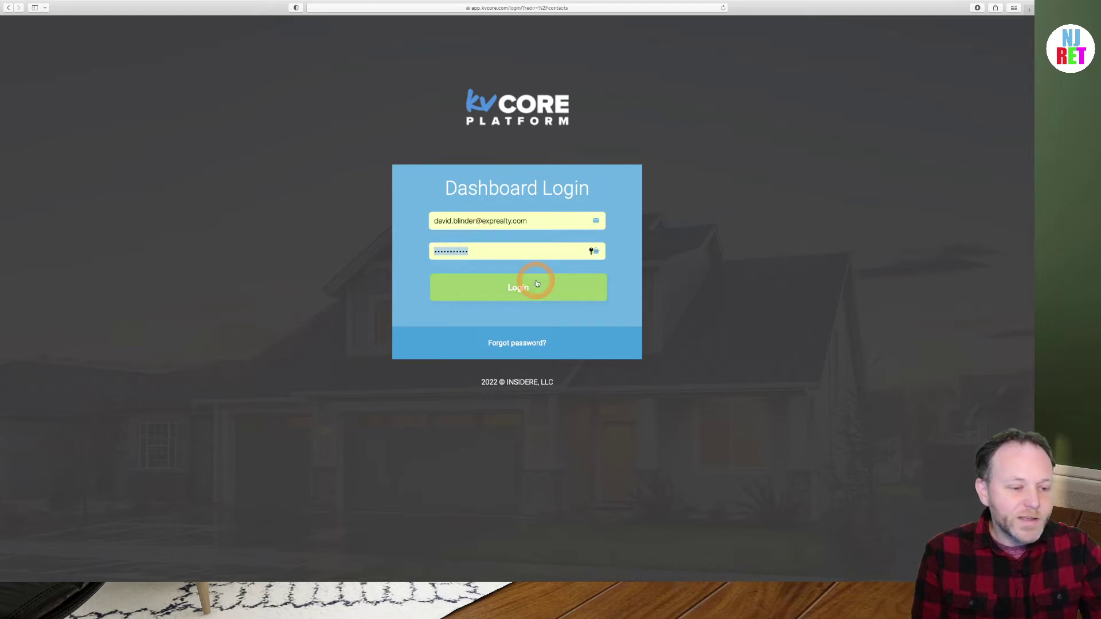
{"action": "left_click", "coordinate": [532, 291]}
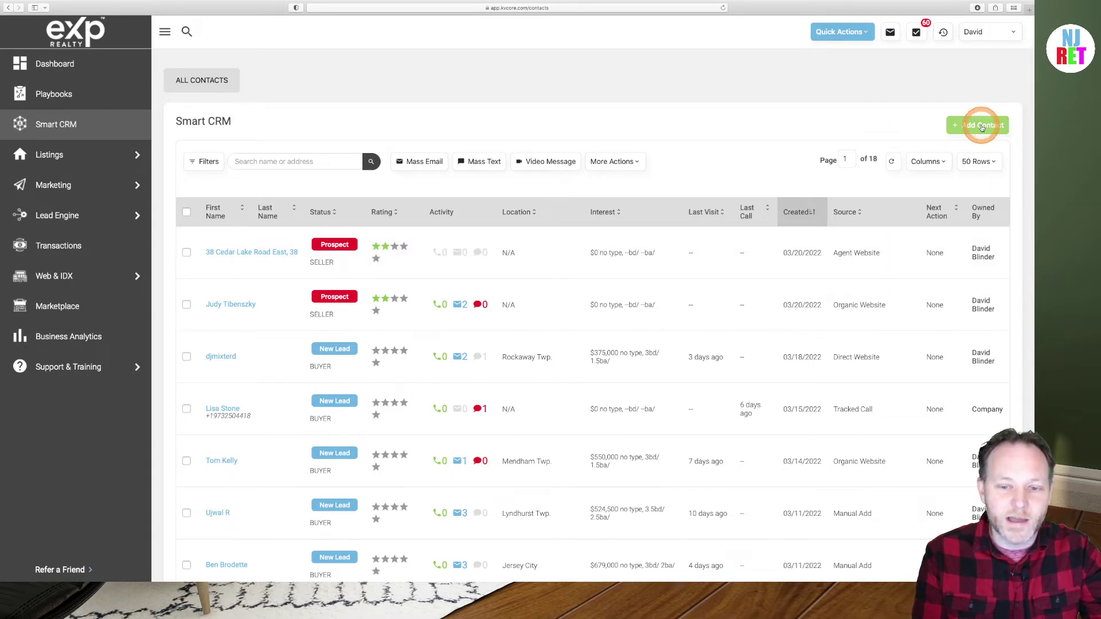
{"action": "left_click", "coordinate": [981, 127]}
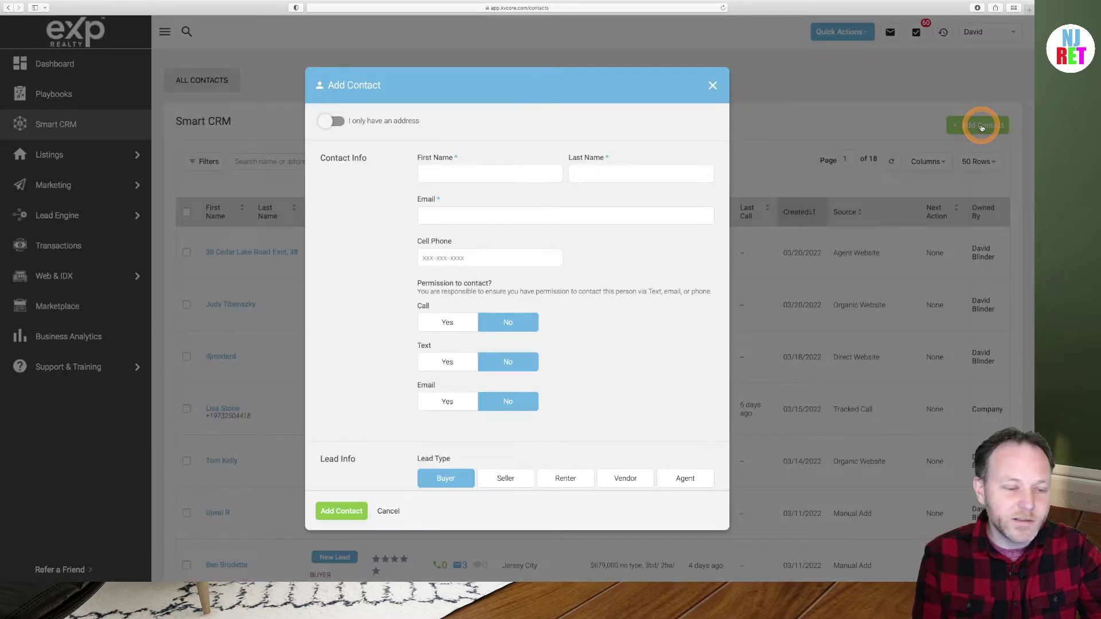
Fill in the buyer's first name, last name, saved e-mail address and cell phone number
{"action": "left_click", "coordinate": [455, 175]}
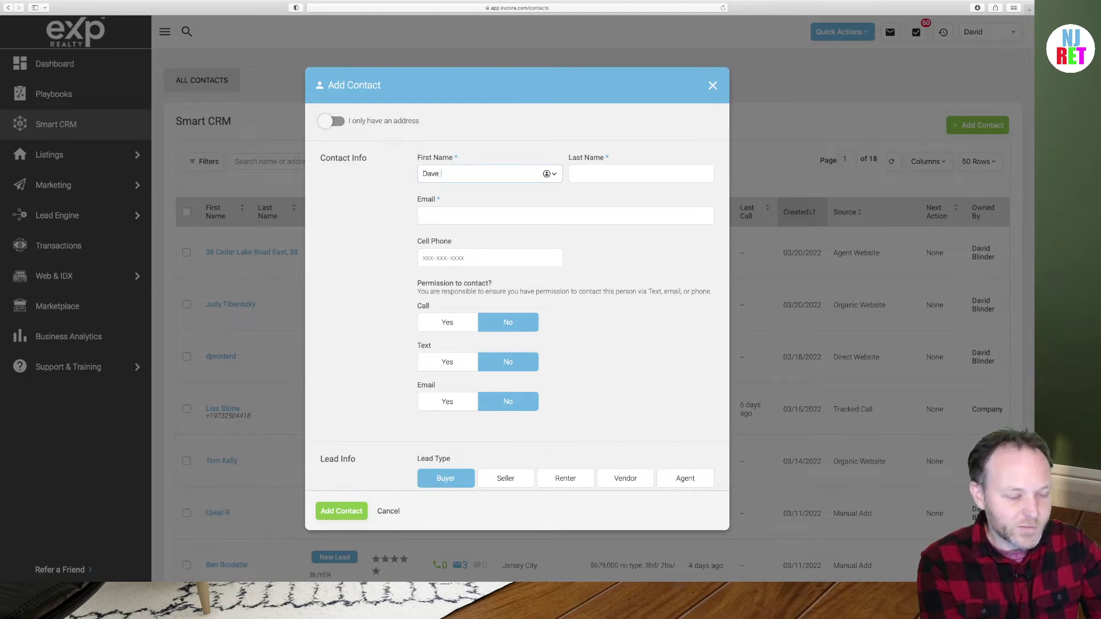
{"action": "left_click", "coordinate": [636, 174]}
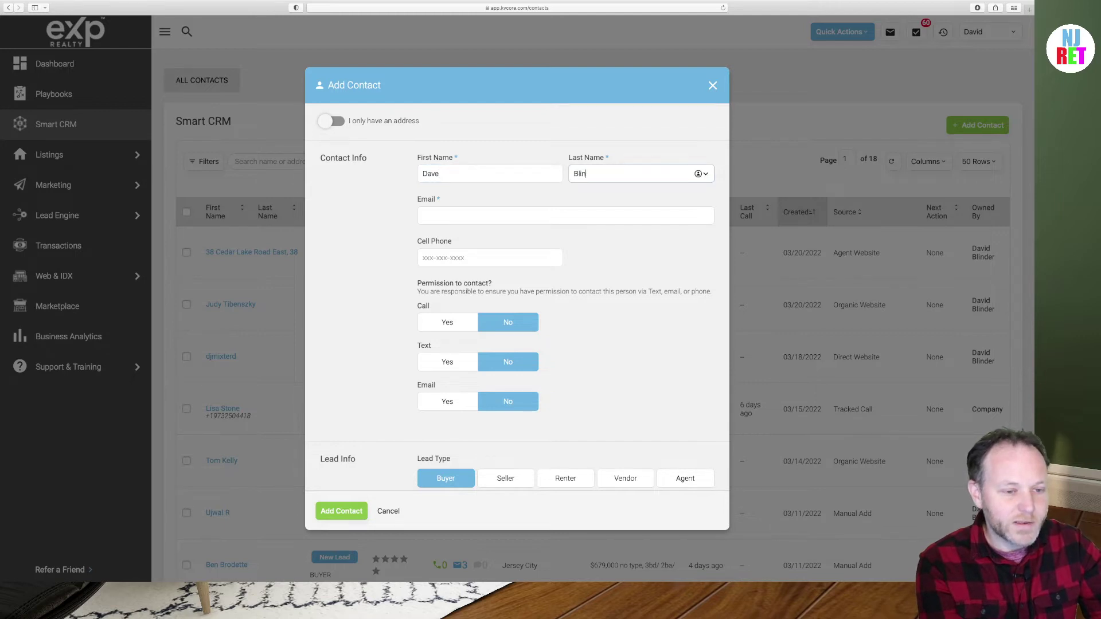
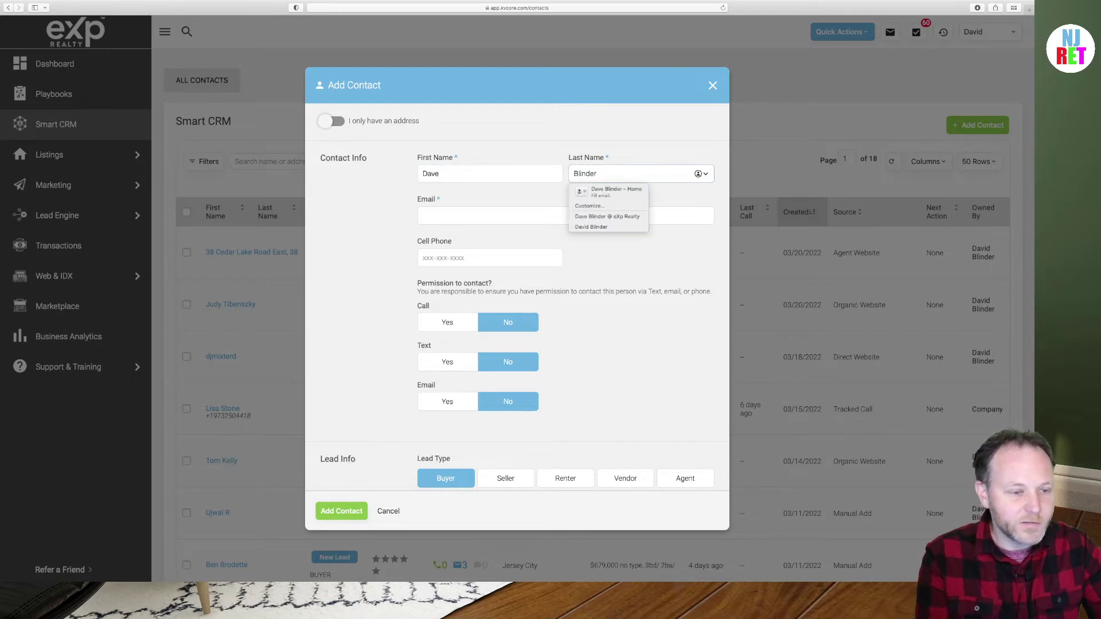
{"action": "left_click", "coordinate": [447, 227]}
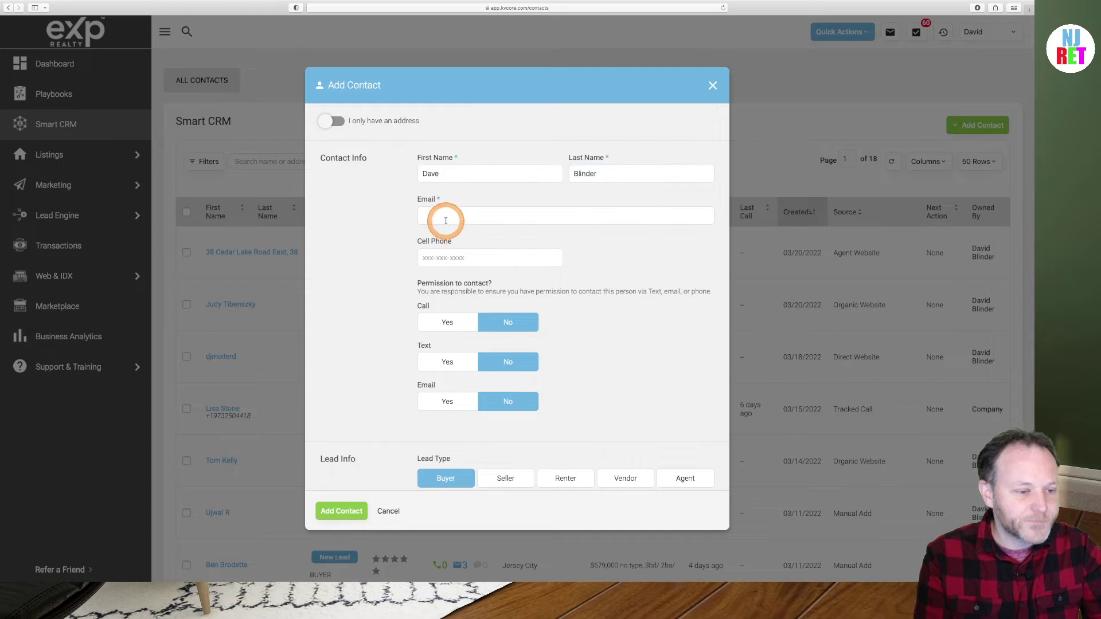
{"action": "left_click", "coordinate": [444, 216]}
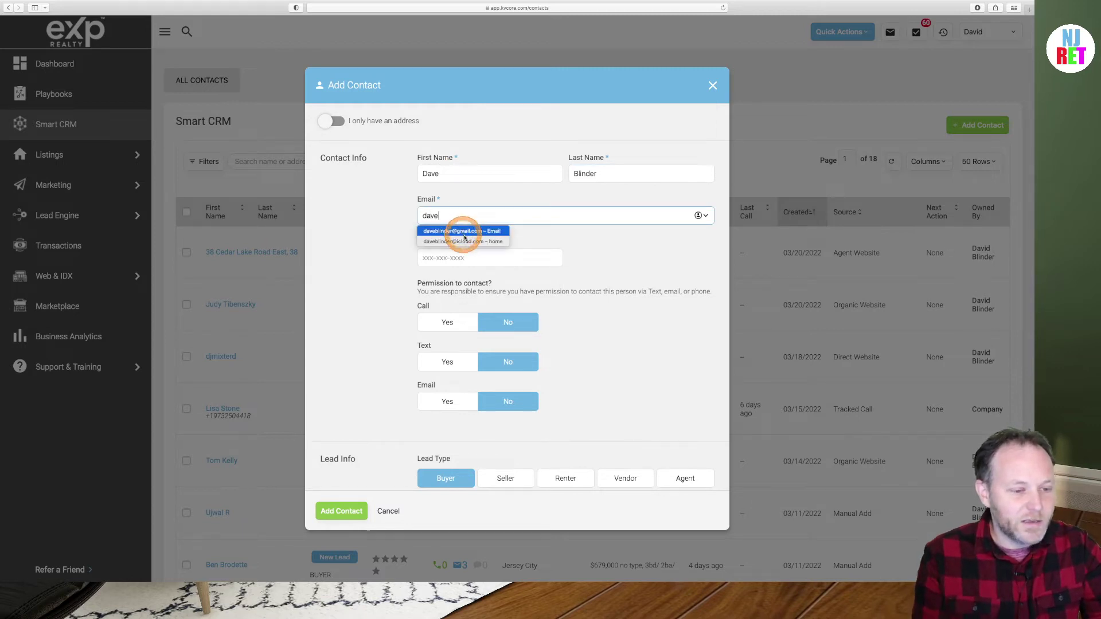
{"action": "left_click", "coordinate": [467, 242]}
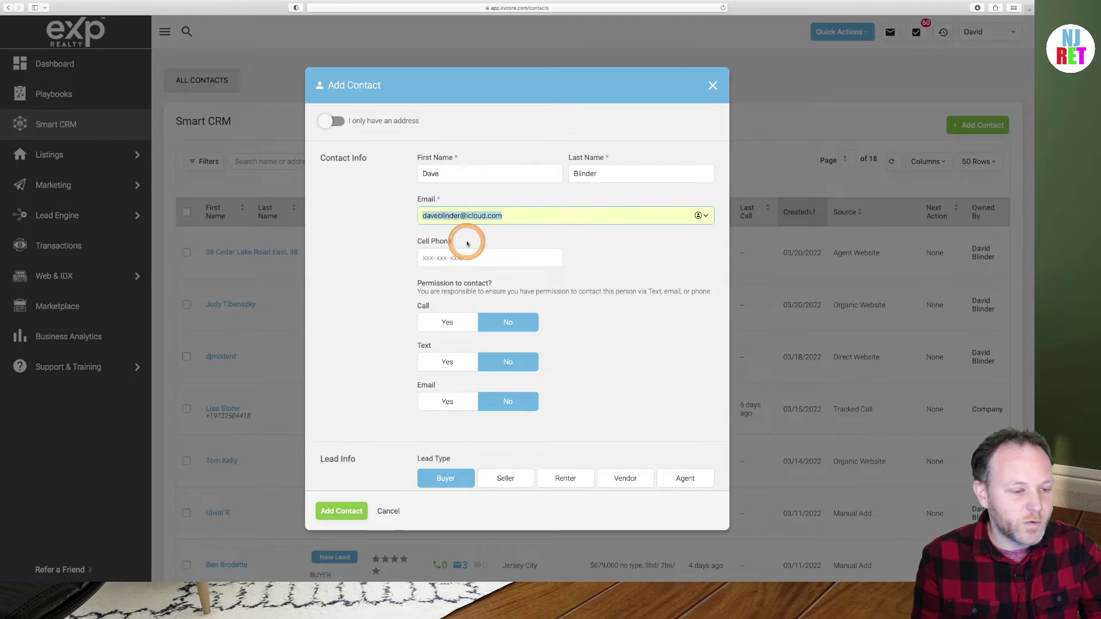
{"action": "left_click", "coordinate": [441, 258]}
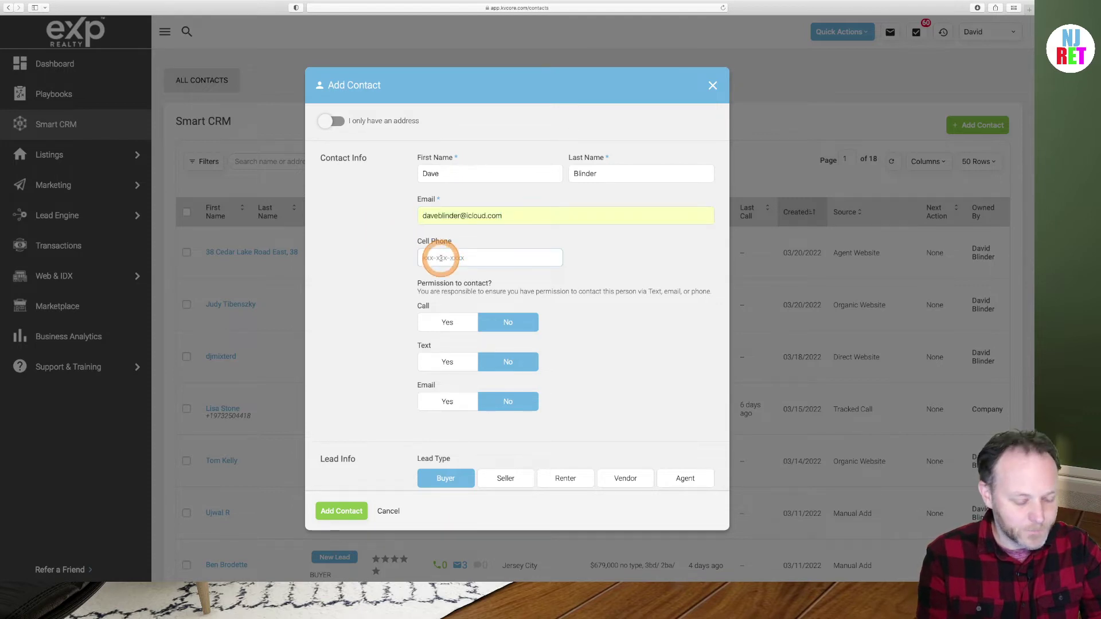
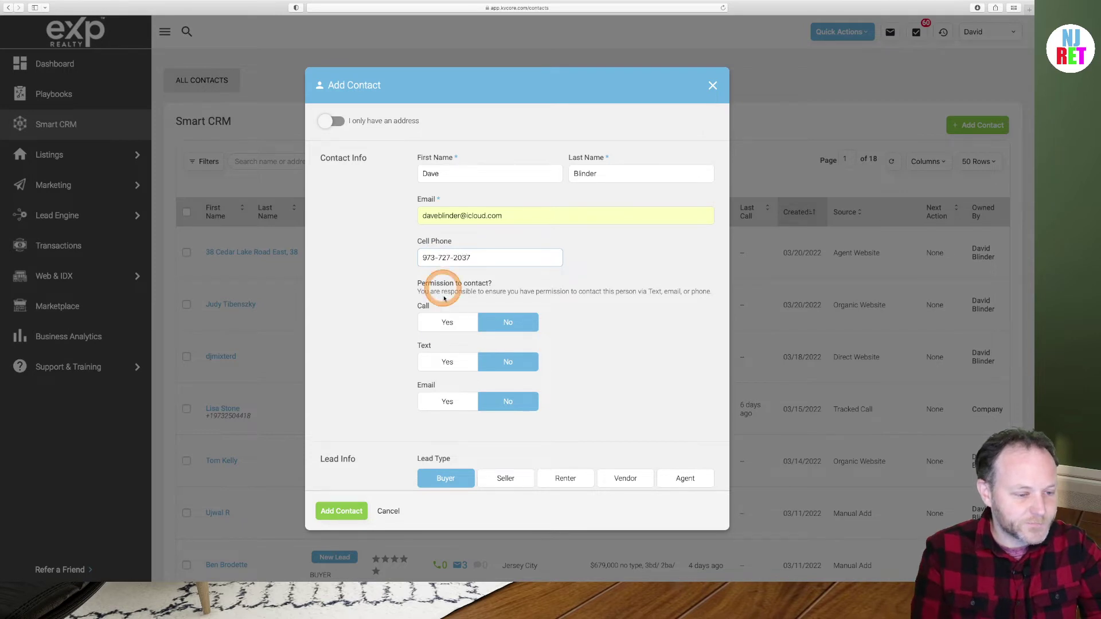
{"action": "scroll", "coordinate": [369, 356], "scroll_direction": "down", "scroll_amount": 2}
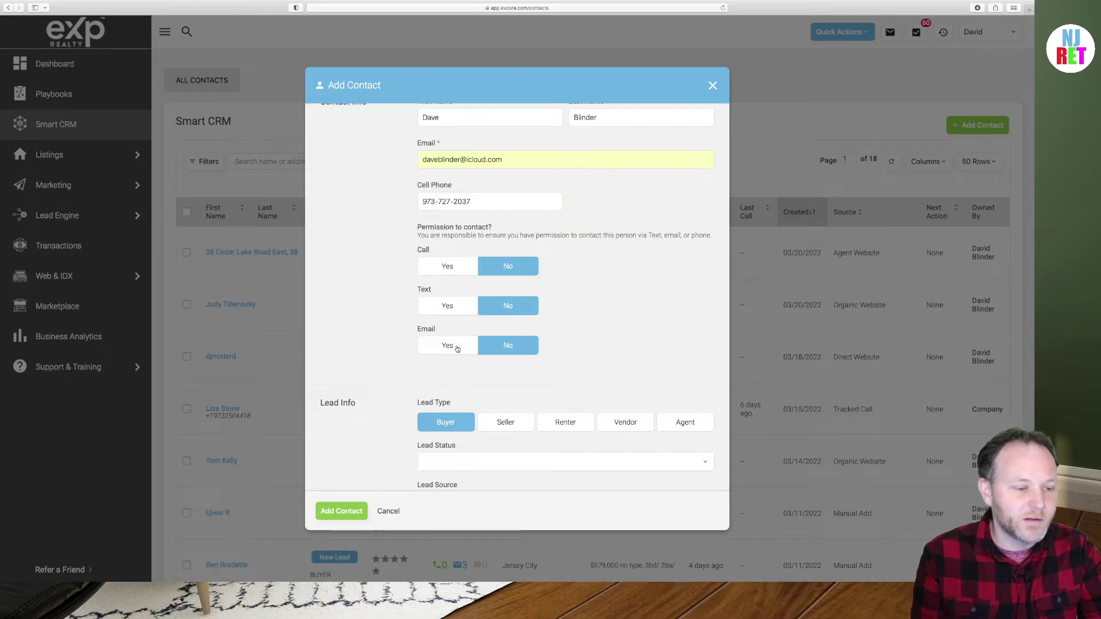
Set Email permission to Yes and keep Manual Add as the lead source
{"action": "left_click", "coordinate": [457, 346]}
{"action": "scroll", "coordinate": [456, 349], "scroll_direction": "down", "scroll_amount": 3}
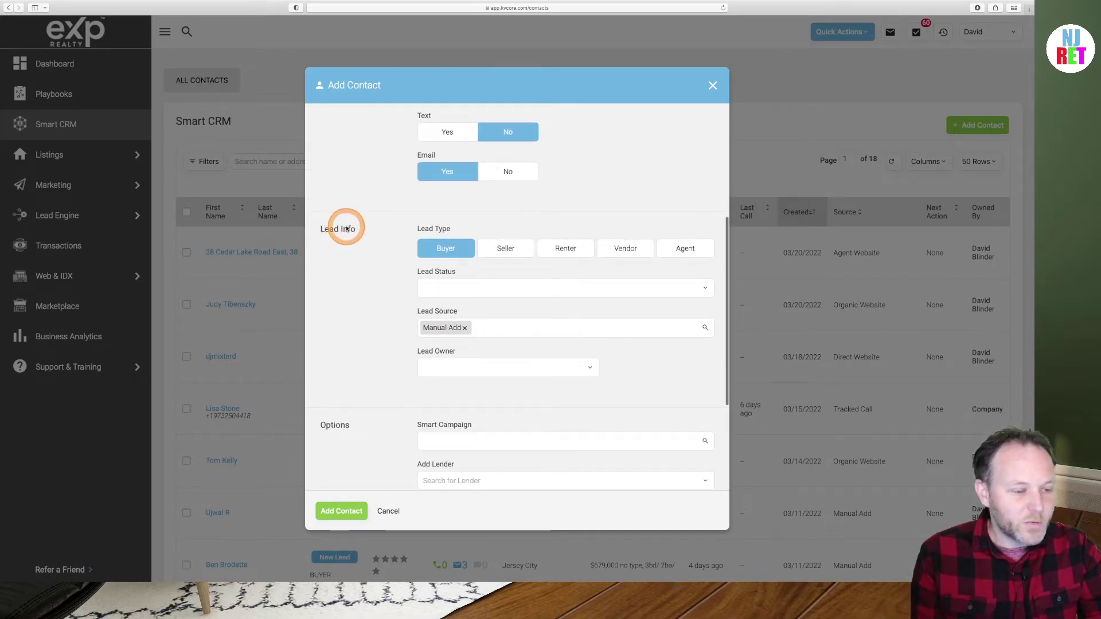
{"action": "scroll", "coordinate": [374, 294], "scroll_direction": "down", "scroll_amount": 1}
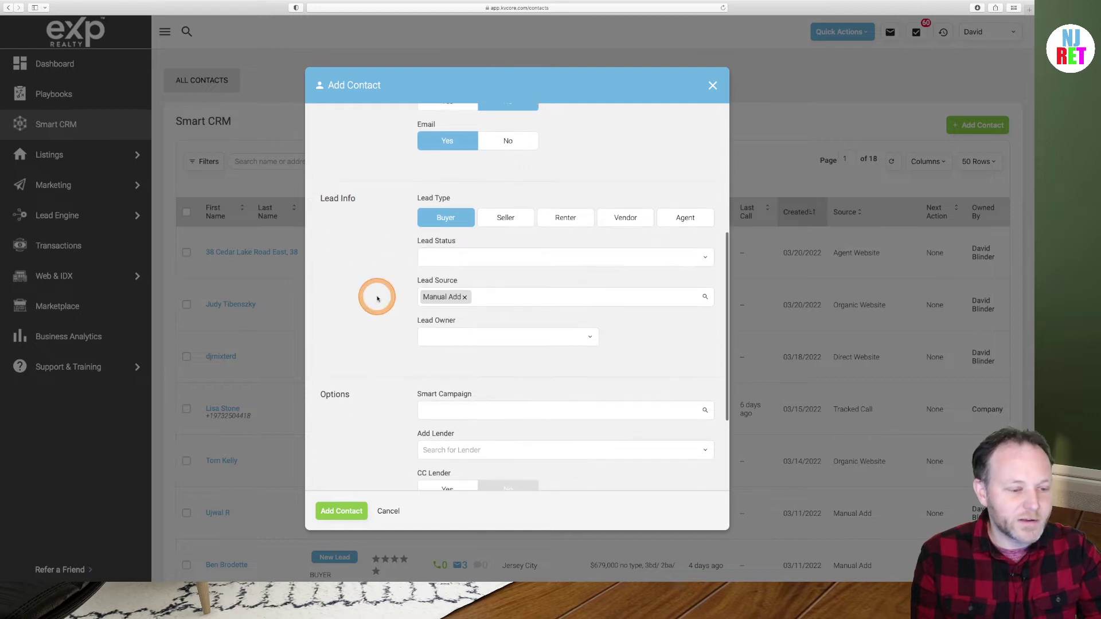
{"action": "left_click", "coordinate": [484, 295]}
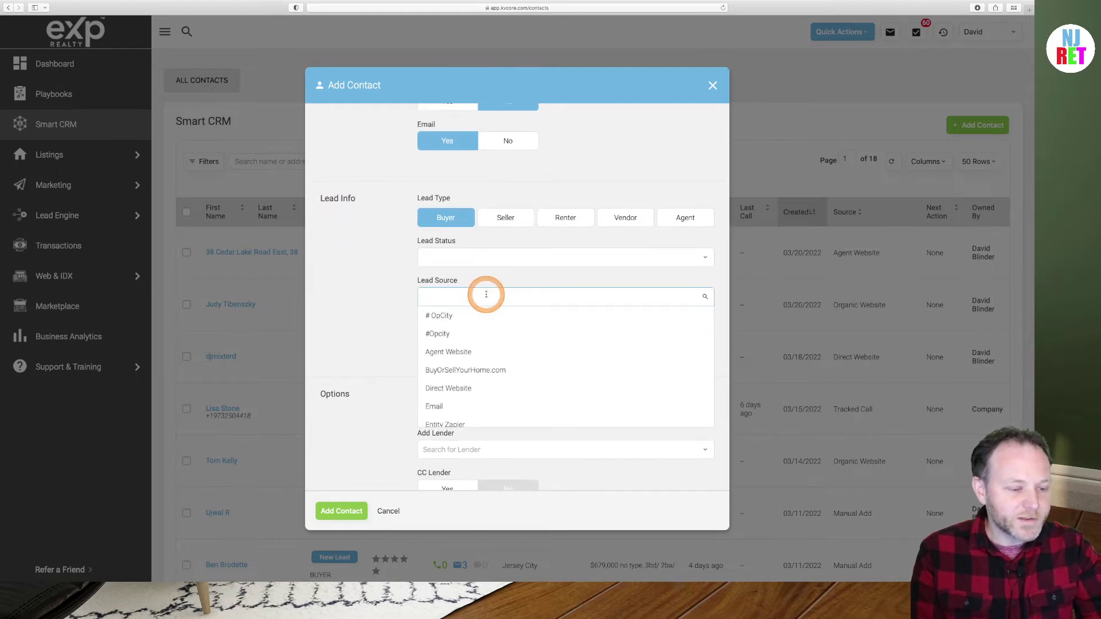
{"action": "left_click", "coordinate": [394, 298]}
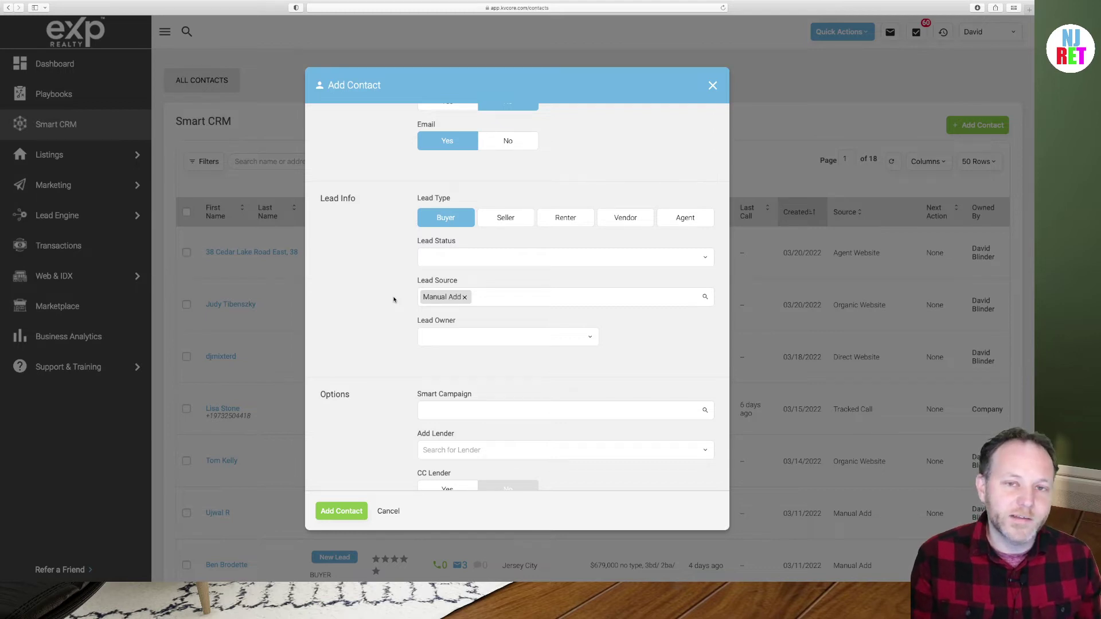
{"action": "scroll", "coordinate": [393, 299], "scroll_direction": "down", "scroll_amount": 5}
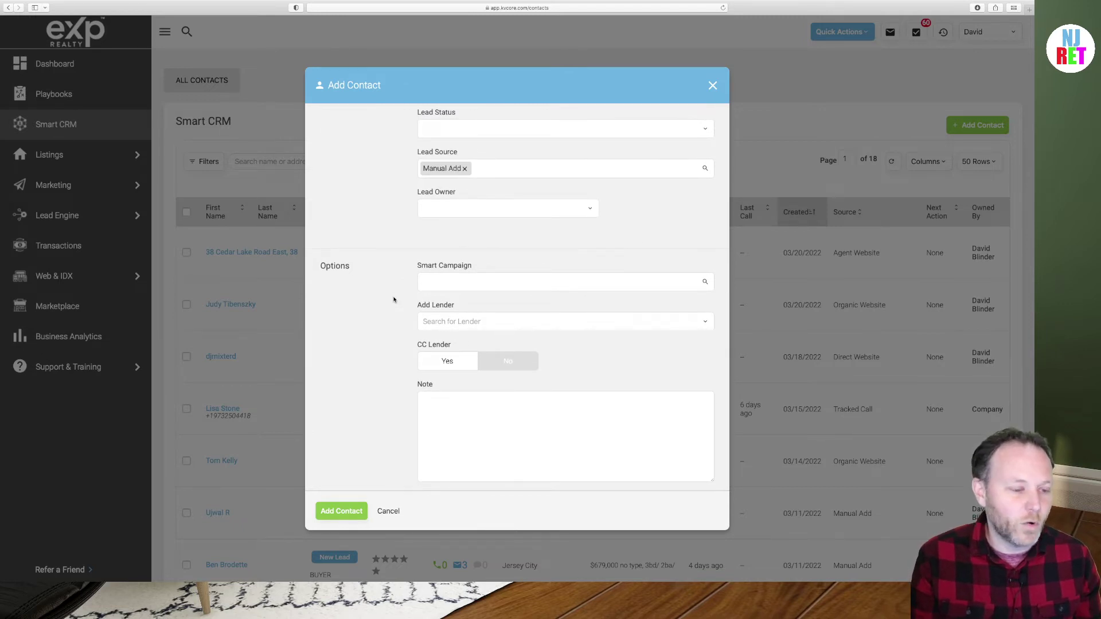
{"action": "left_click", "coordinate": [452, 398]}
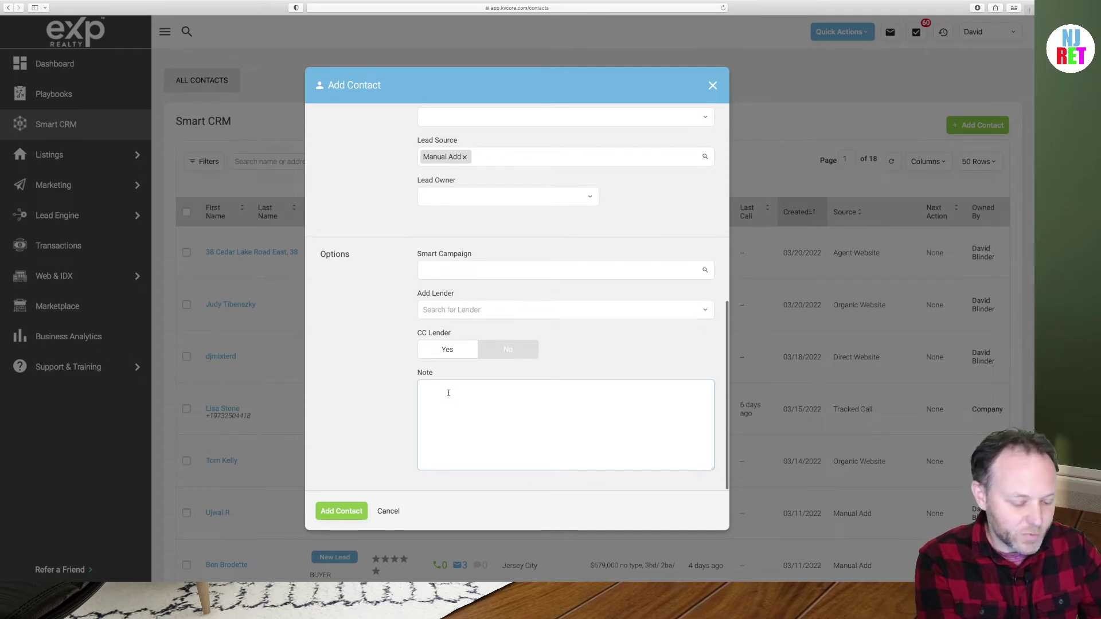
Add the note 'Denville Twp 3 bedroom 2 bathroom buyer lead' and save the contact
{"action": "type", "text": "Denville Twp "}
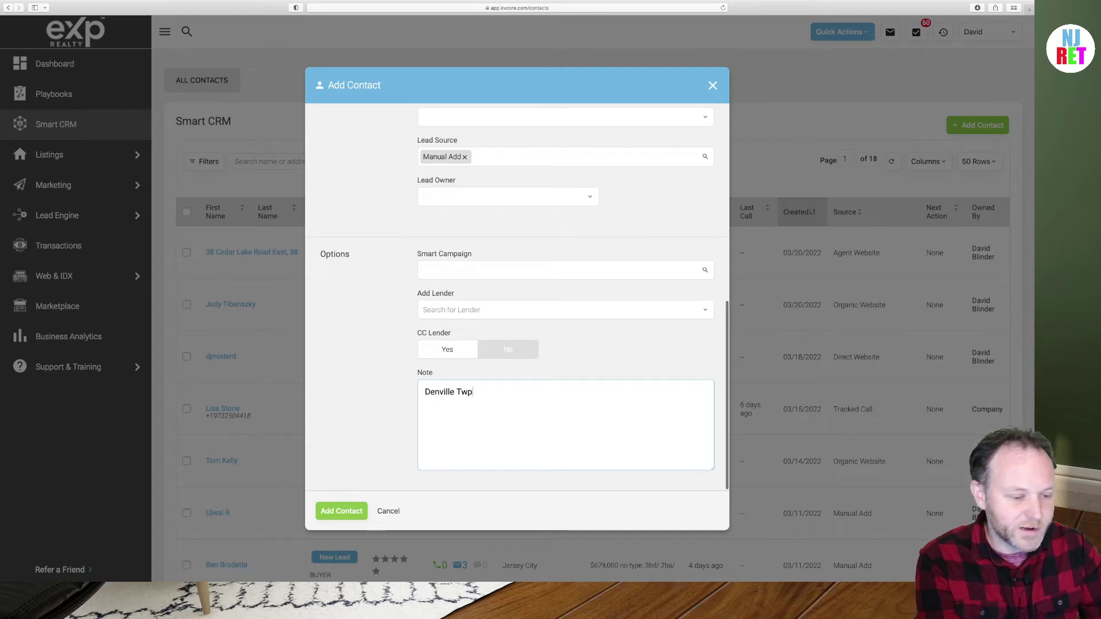
{"action": "type", "text": "3 b"}
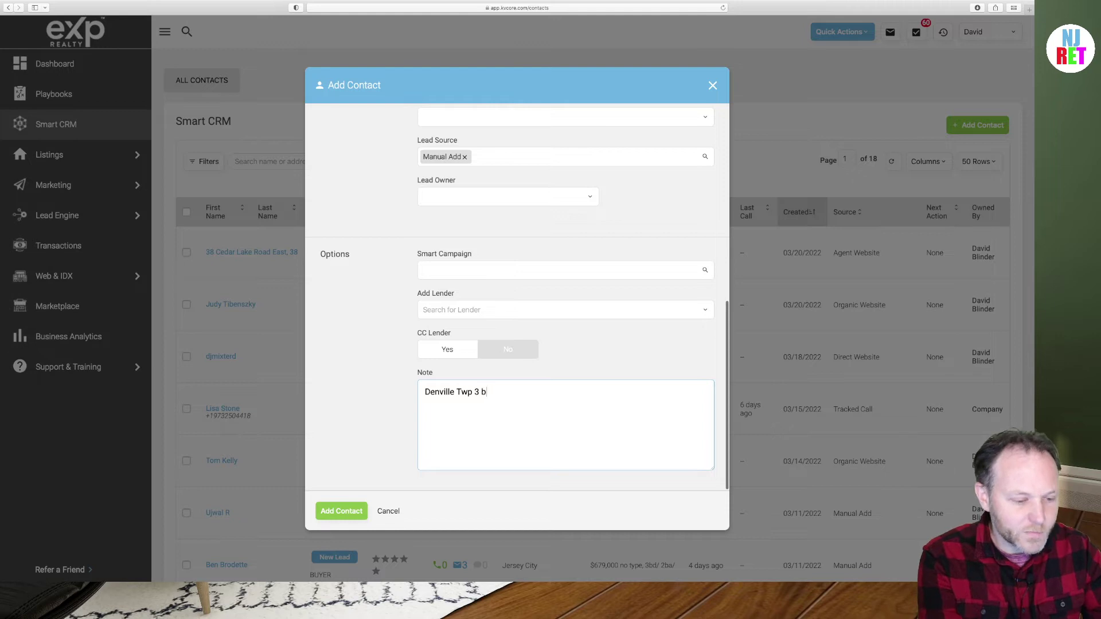
{"action": "type", "text": "edroom 2 bathr"}
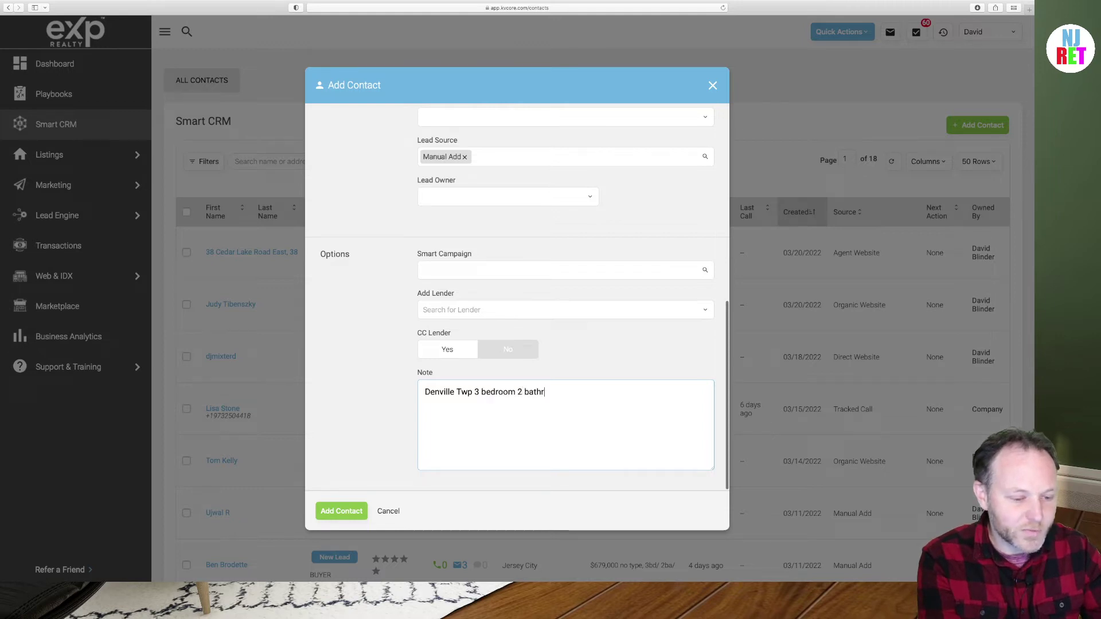
{"action": "type", "text": "oom buyer lead"}
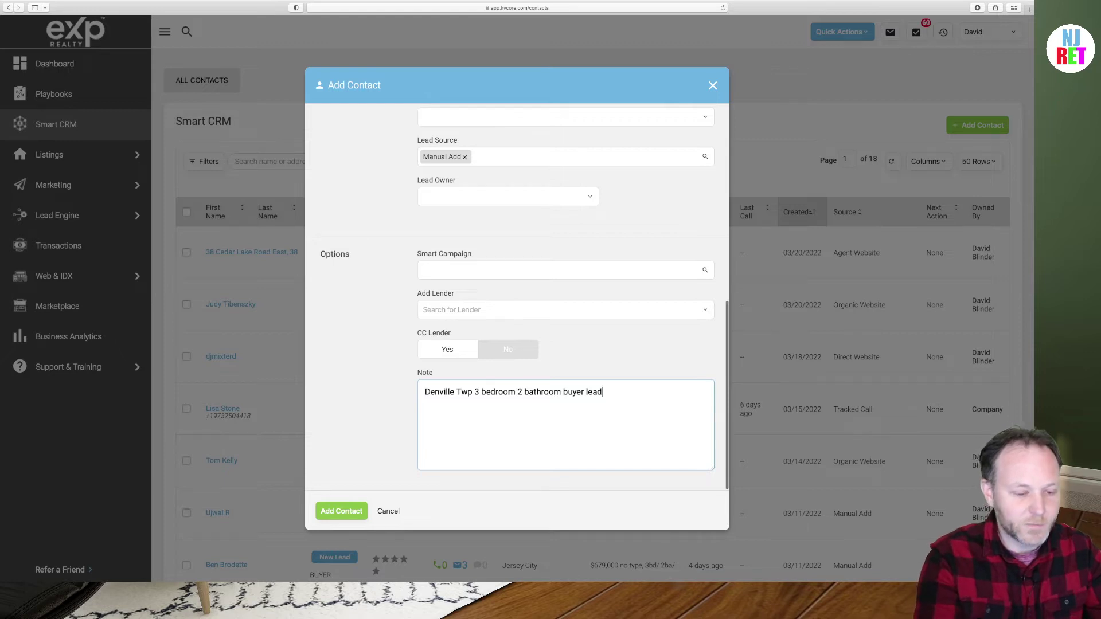
{"action": "left_click", "coordinate": [342, 510]}
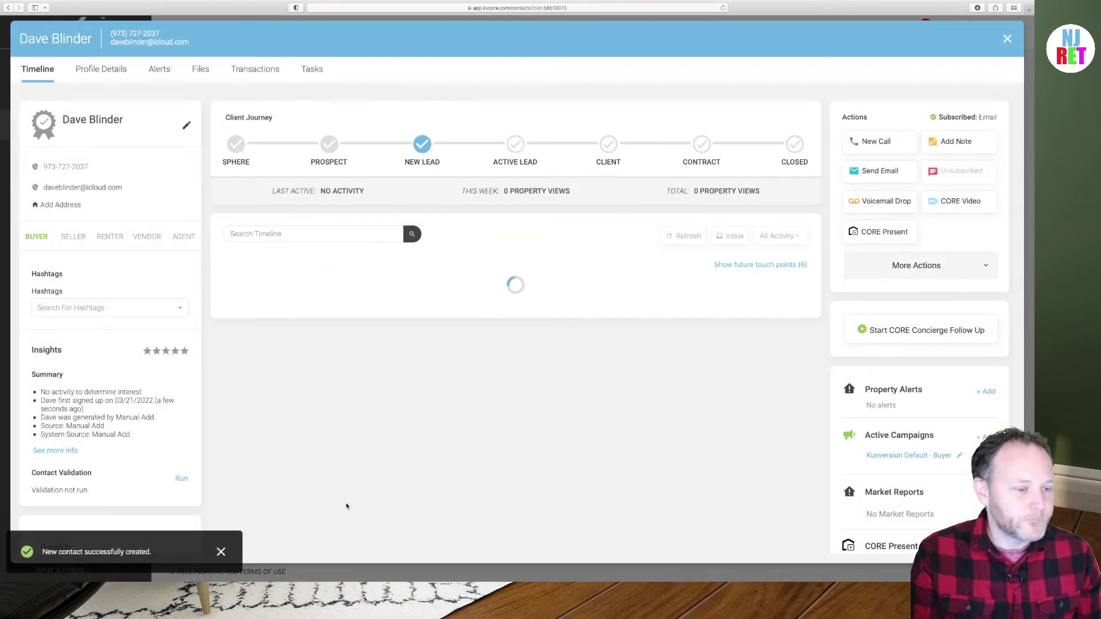
{"action": "left_click", "coordinate": [549, 395]}
Add a new property alert from the Property Alerts section of the contact's Timeline
{"action": "left_click", "coordinate": [525, 311]}
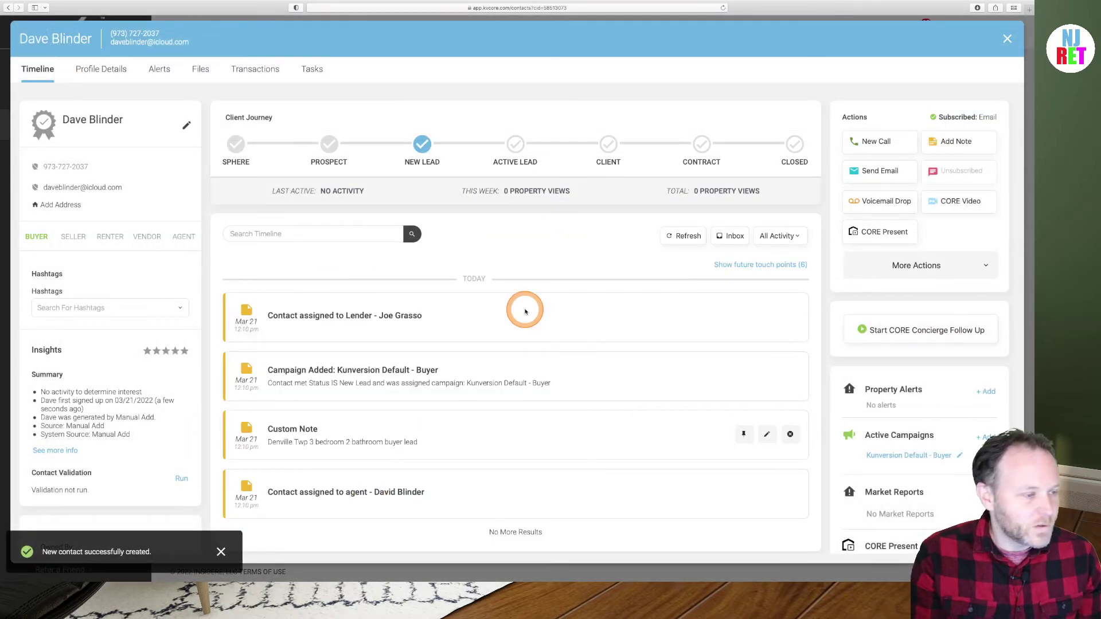
{"action": "scroll", "coordinate": [525, 311], "scroll_direction": "down", "scroll_amount": 1}
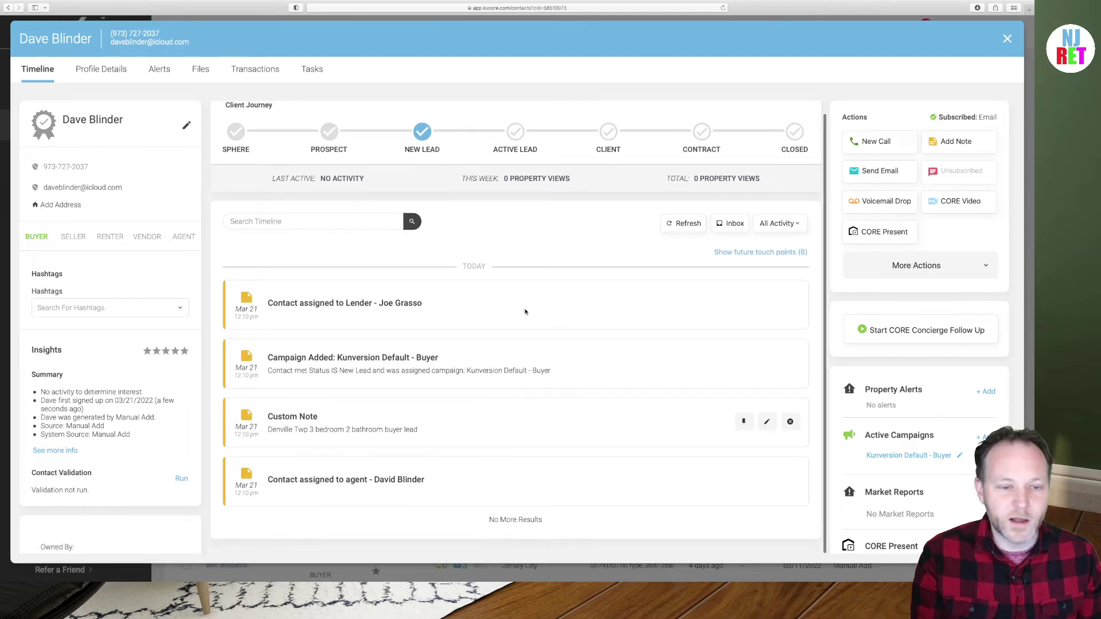
{"action": "mouse_move", "coordinate": [562, 287]}
{"action": "left_mouse_down"}
{"action": "mouse_move", "coordinate": [504, 214]}
{"action": "mouse_move", "coordinate": [484, 217]}
{"action": "mouse_move", "coordinate": [536, 221]}
{"action": "mouse_move", "coordinate": [484, 229]}
{"action": "mouse_move", "coordinate": [709, 304]}
{"action": "left_mouse_up"}
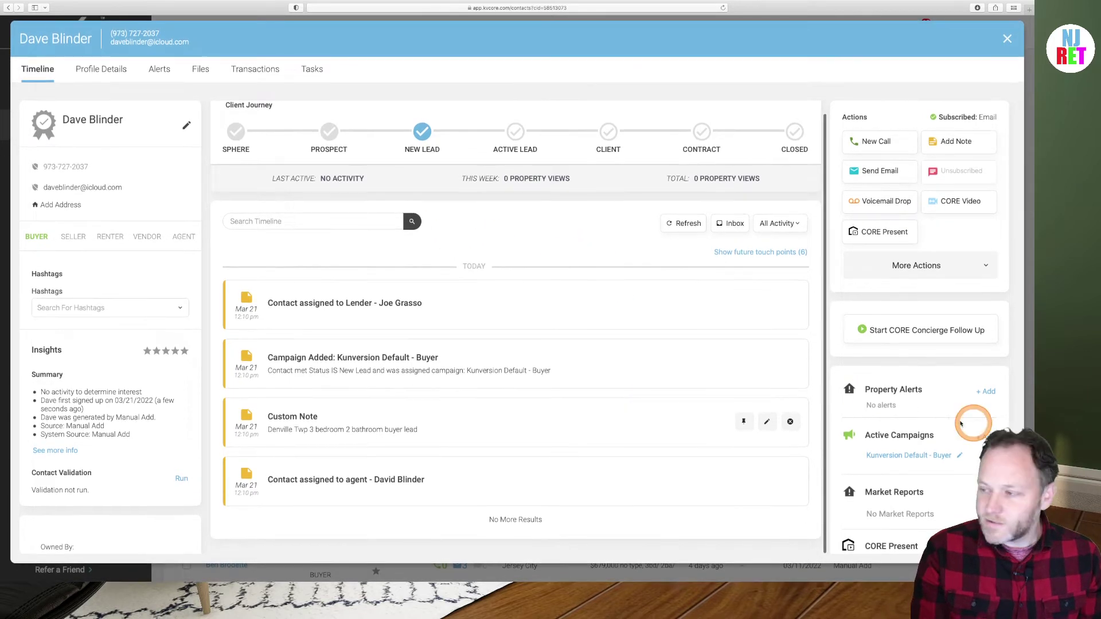
{"action": "scroll", "coordinate": [932, 381], "scroll_direction": "down", "scroll_amount": 2}
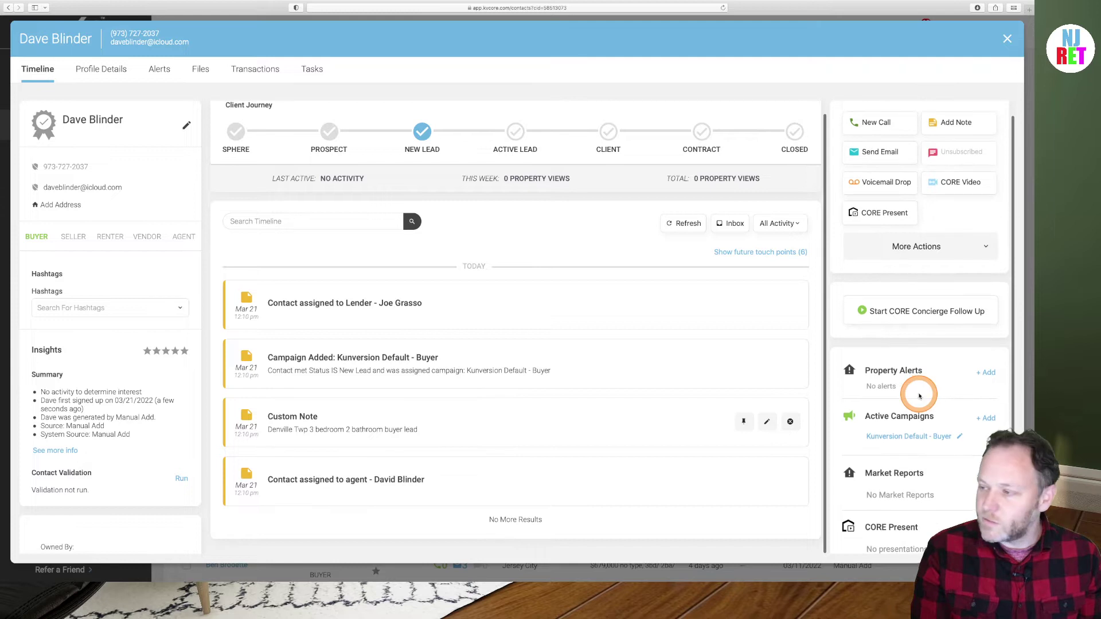
{"action": "scroll", "coordinate": [918, 395], "scroll_direction": "down", "scroll_amount": 1}
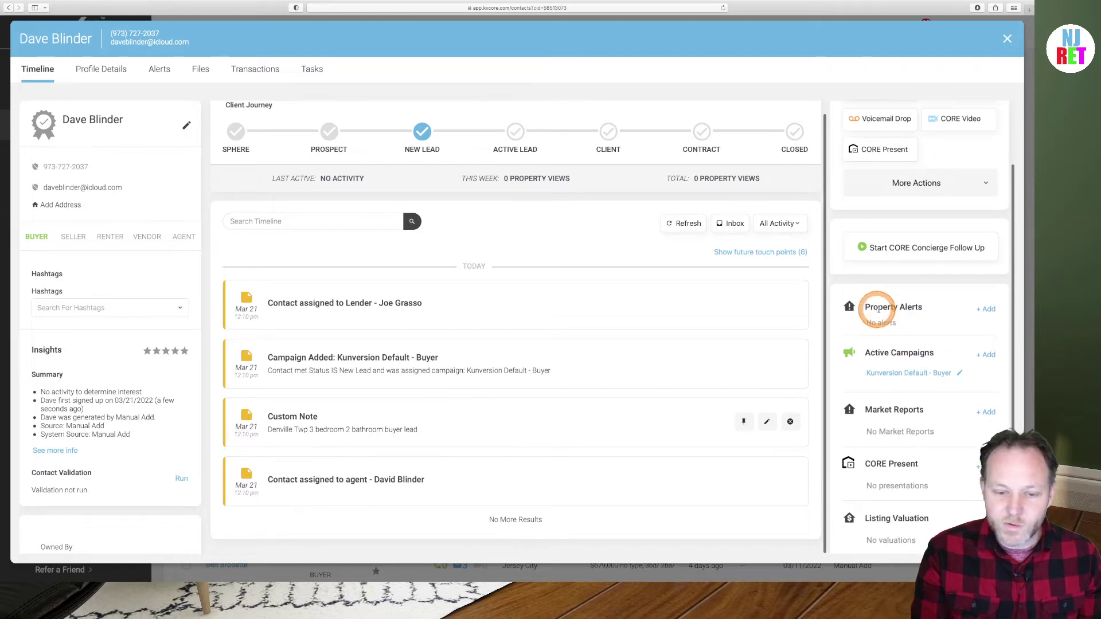
{"action": "left_click", "coordinate": [987, 310]}
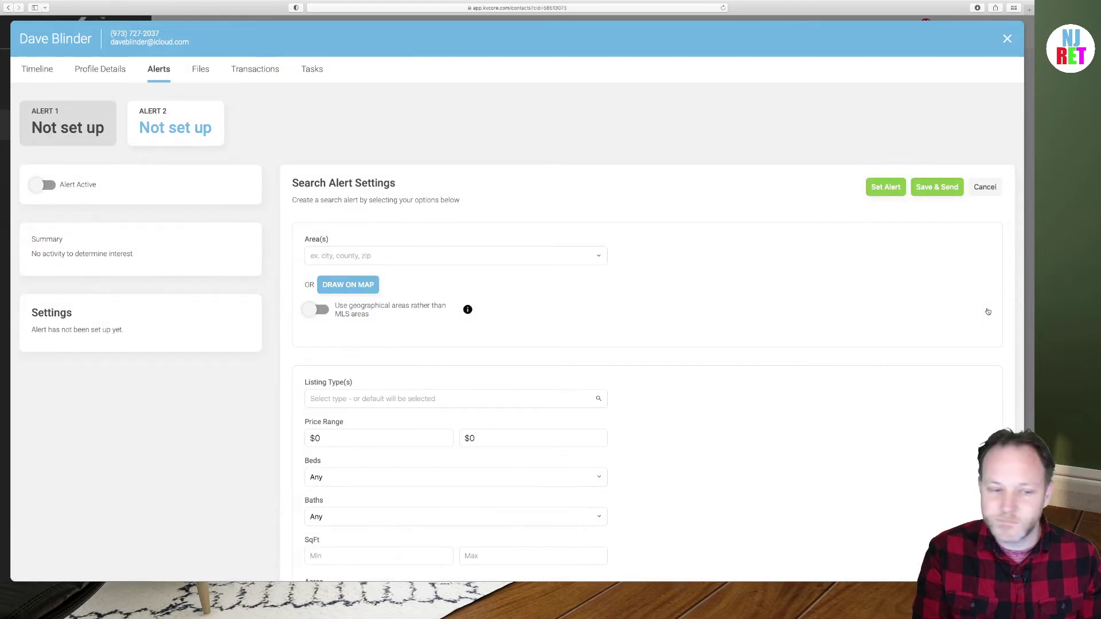
Choose Draw on Map in Search Alert Settings to bring up the Polygon Map Search
{"action": "scroll", "coordinate": [266, 284], "scroll_direction": "down", "scroll_amount": 2}
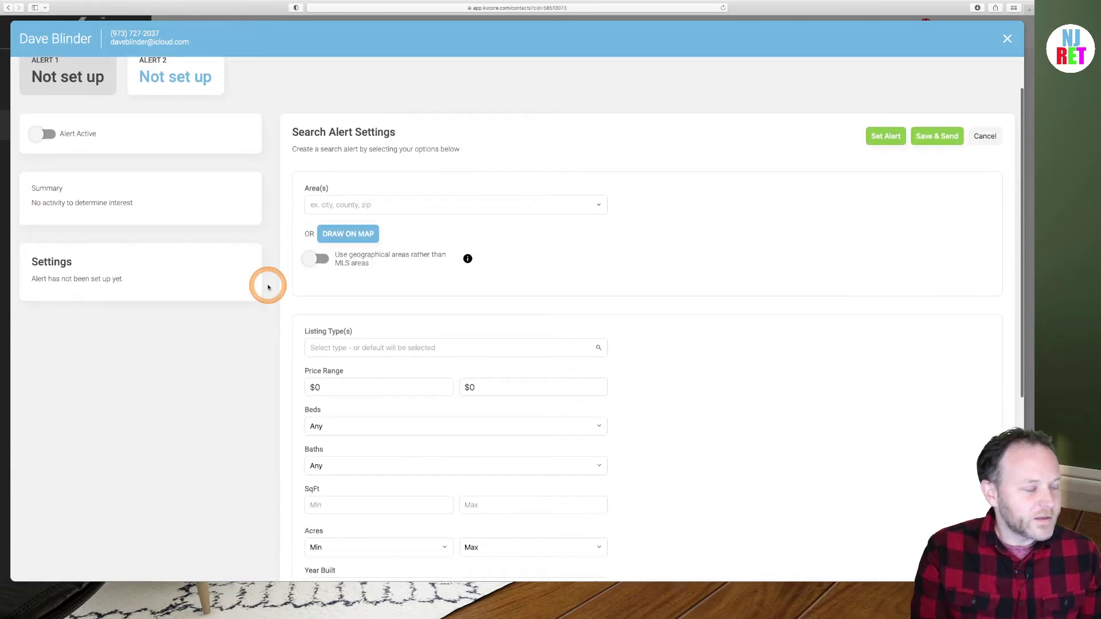
{"action": "scroll", "coordinate": [268, 287], "scroll_direction": "down", "scroll_amount": 1}
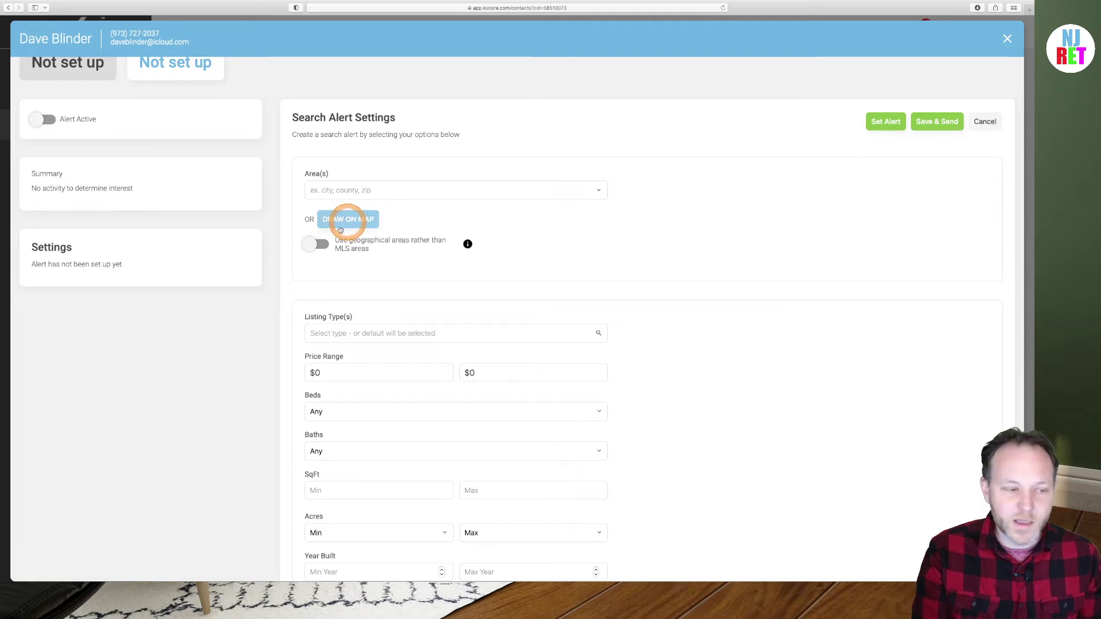
{"action": "left_click", "coordinate": [340, 229]}
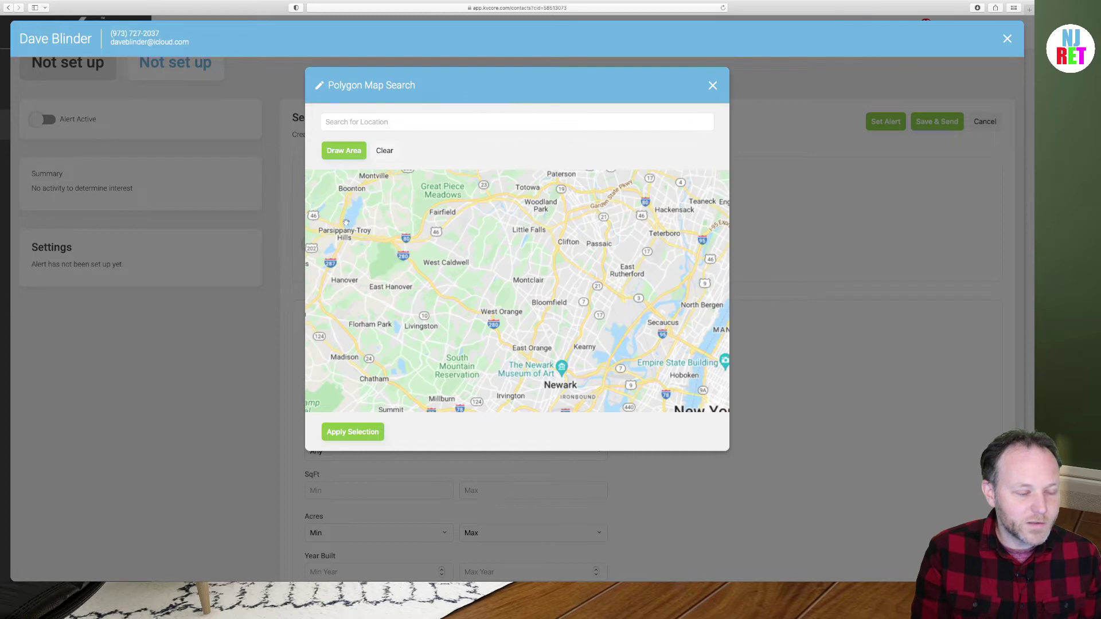
{"action": "left_click", "coordinate": [344, 149]}
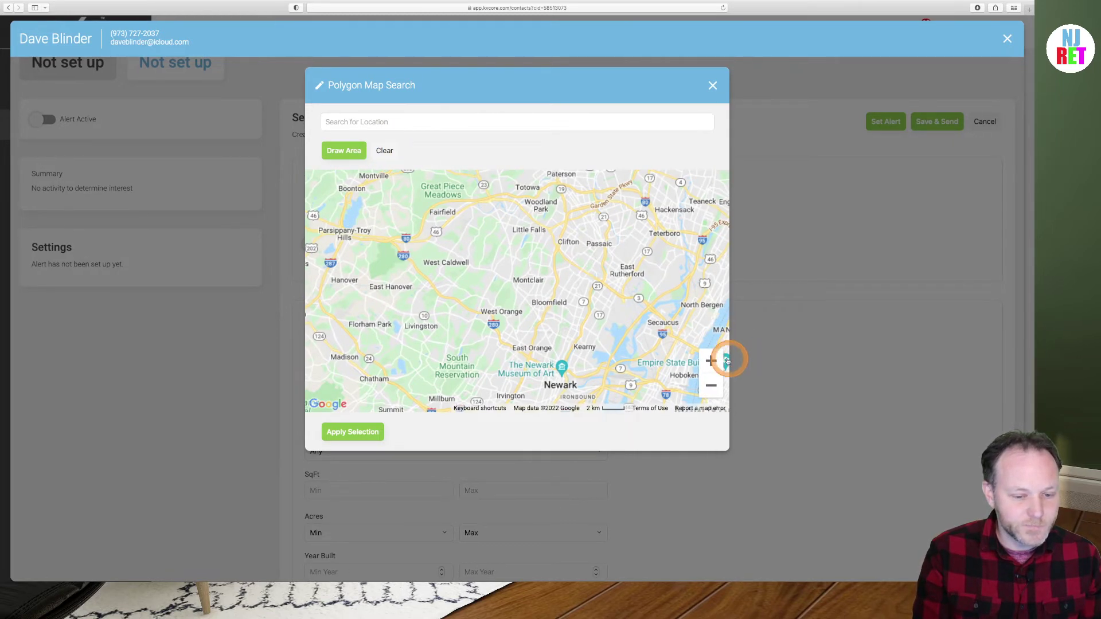
Search for Denville, NJ on the map and zoom in on it
{"action": "left_click", "coordinate": [711, 361]}
{"action": "left_click", "coordinate": [711, 360]}
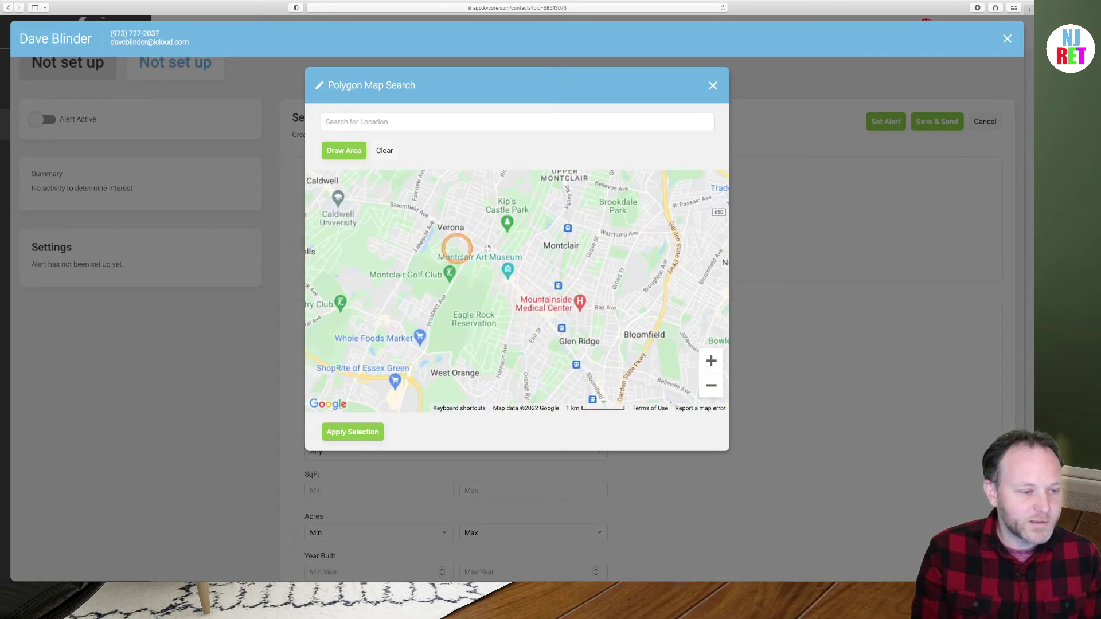
{"action": "left_click_drag", "start_coordinate": [455, 246], "coordinate": [704, 292]}
{"action": "left_click_drag", "start_coordinate": [459, 221], "coordinate": [631, 223]}
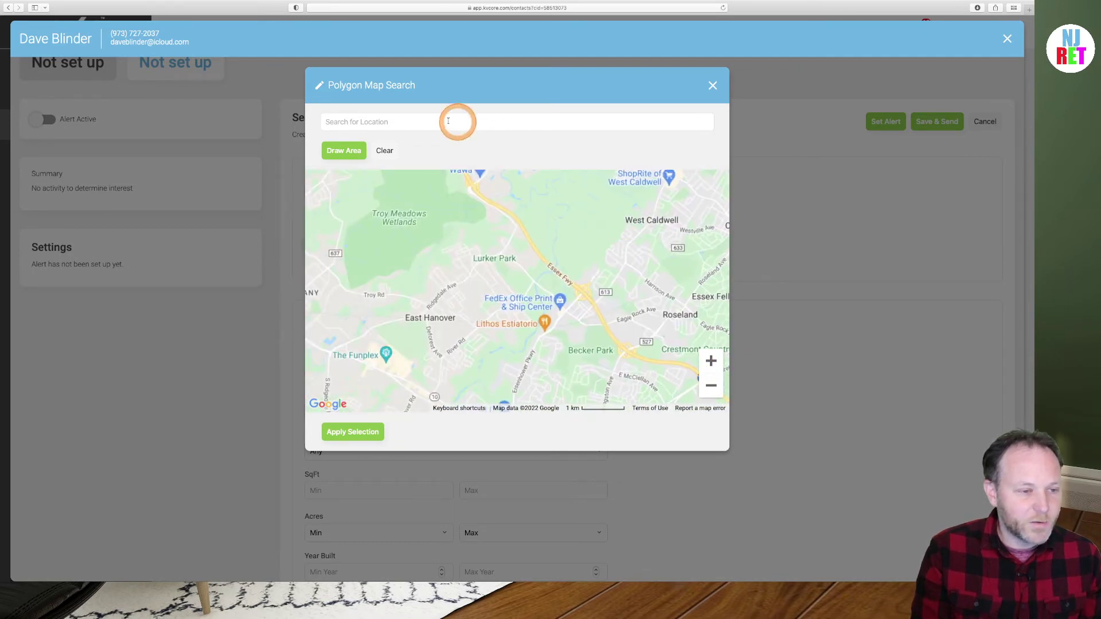
{"action": "left_click", "coordinate": [417, 122]}
{"action": "type", "text": "denvill"}
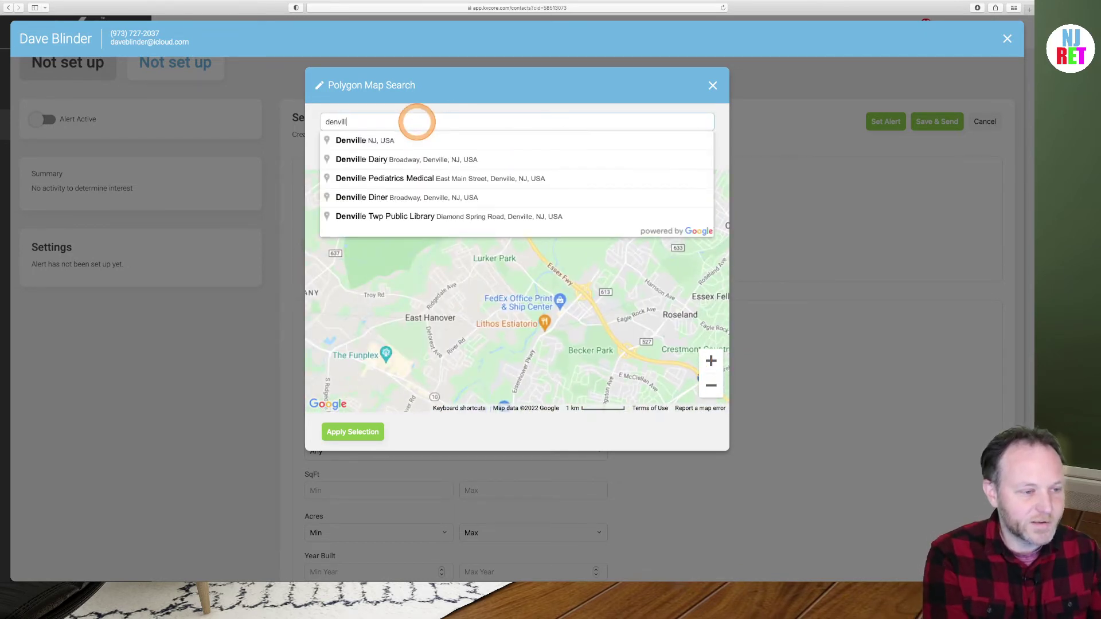
{"action": "left_click", "coordinate": [388, 140]}
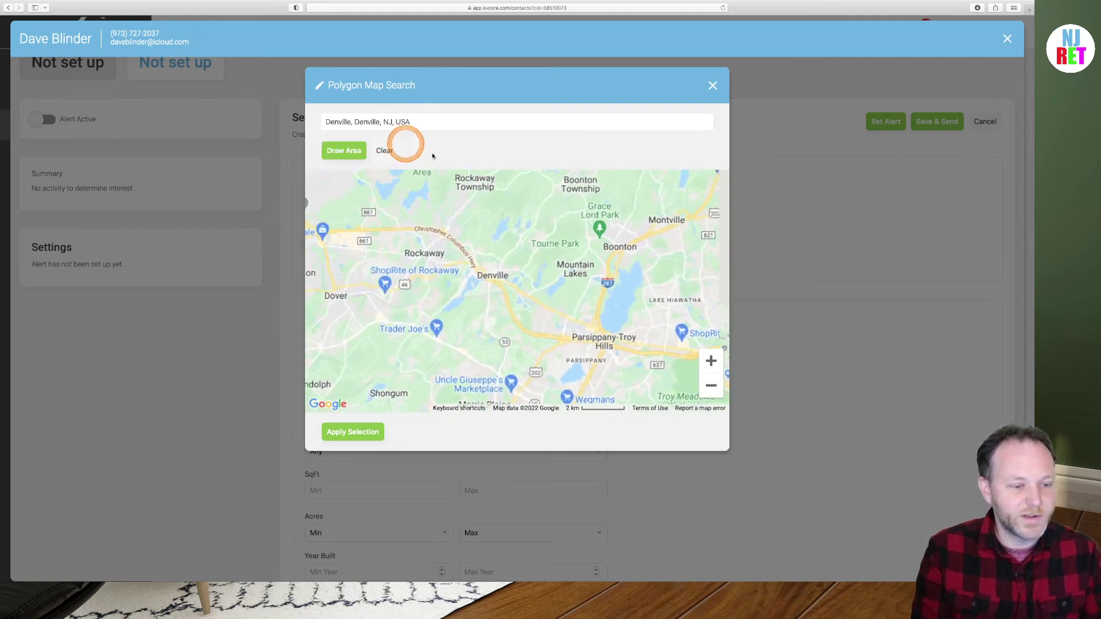
{"action": "left_click", "coordinate": [710, 360]}
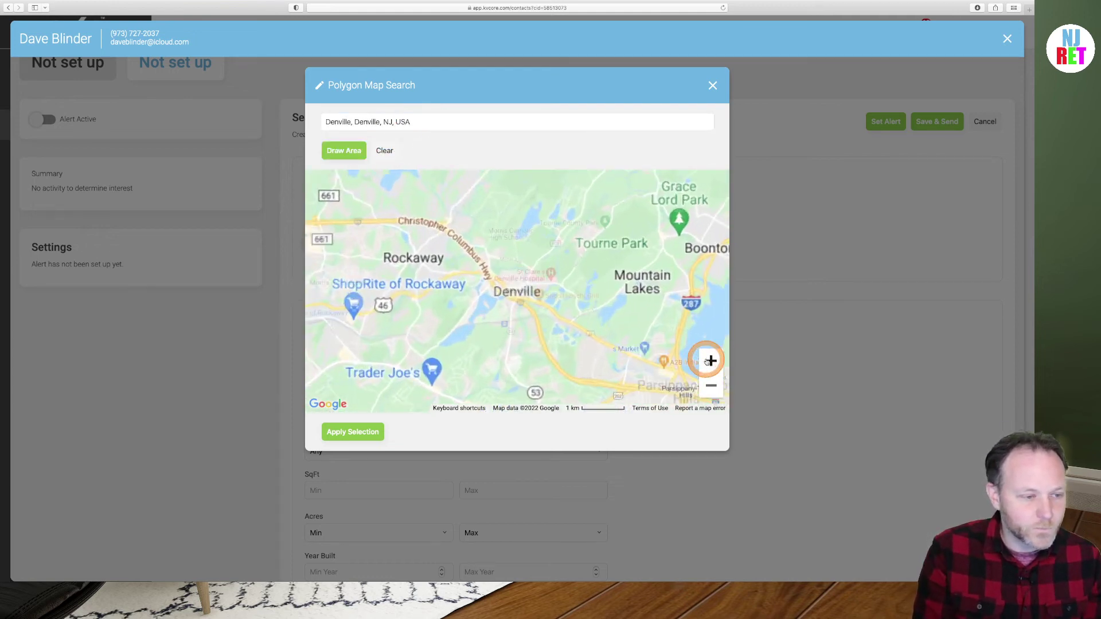
{"action": "left_click", "coordinate": [710, 361]}
{"action": "left_click", "coordinate": [710, 361]}
Outline a polygon area around Denville from St Marys Pl past St Clare's
{"action": "left_click", "coordinate": [347, 151]}
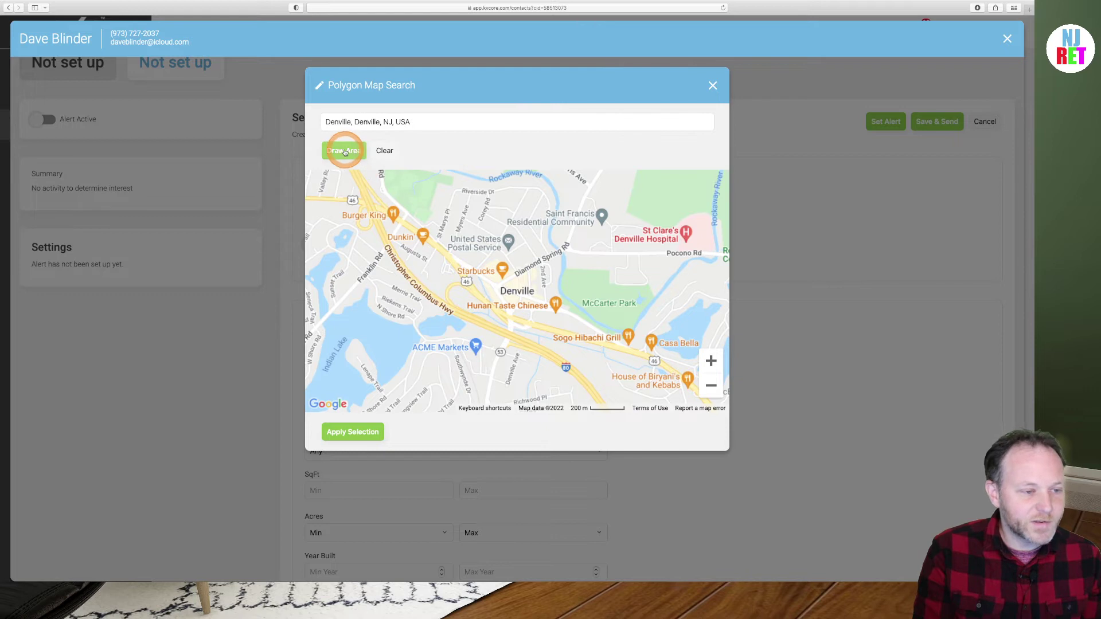
{"action": "left_click", "coordinate": [345, 152]}
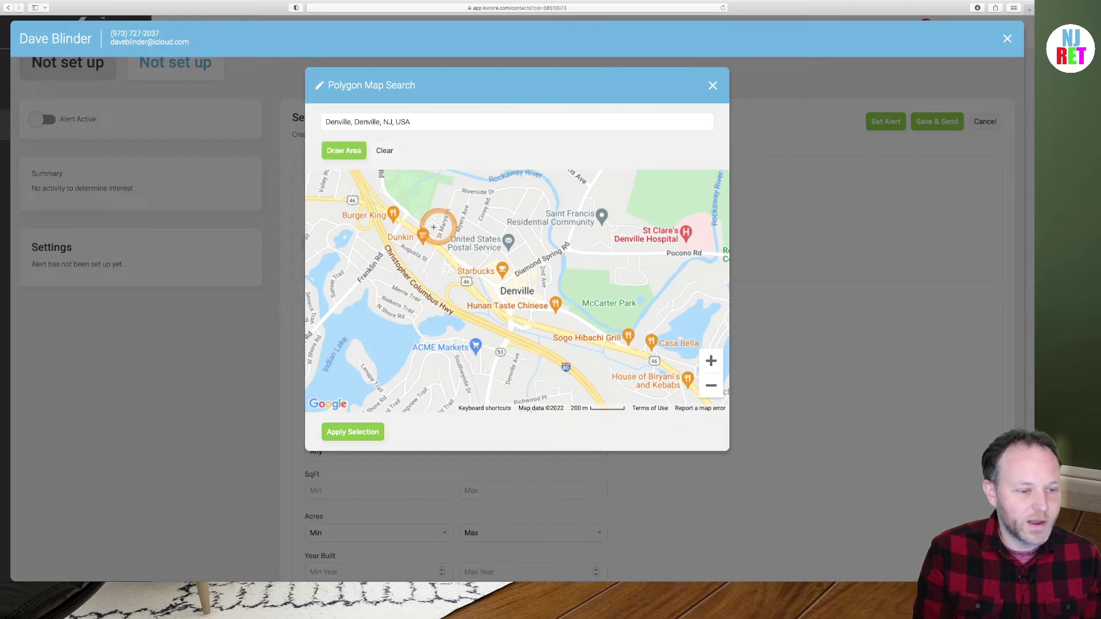
{"action": "left_click", "coordinate": [457, 228]}
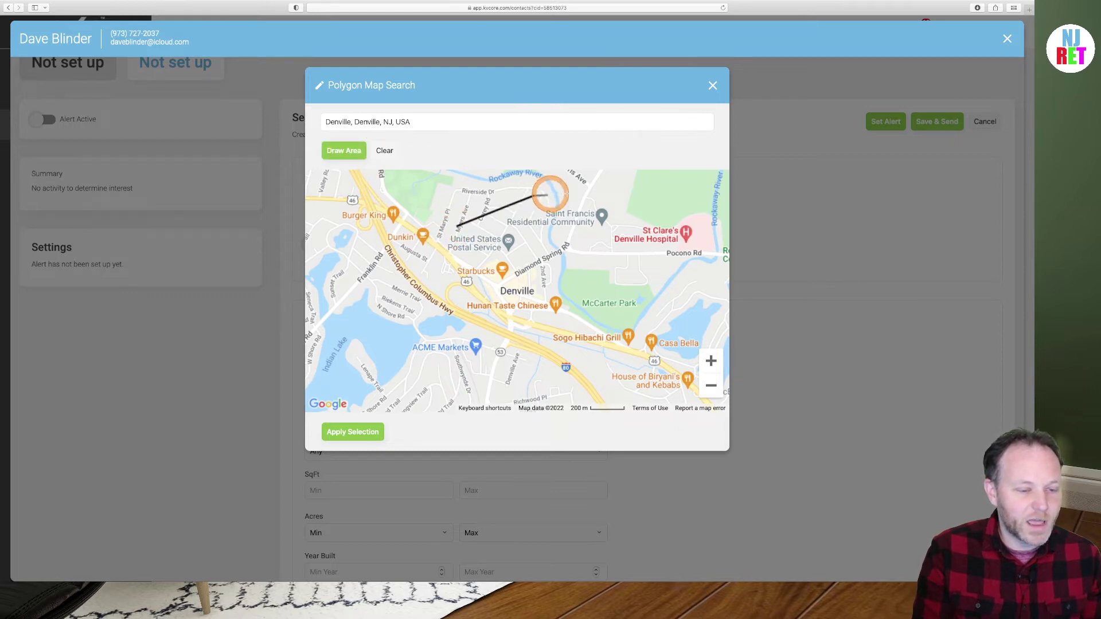
{"action": "mouse_move", "coordinate": [548, 194]}
{"action": "left_mouse_down"}
{"action": "mouse_move", "coordinate": [609, 201]}
{"action": "mouse_move", "coordinate": [671, 278]}
{"action": "mouse_move", "coordinate": [670, 343]}
{"action": "mouse_move", "coordinate": [635, 385]}
{"action": "mouse_move", "coordinate": [519, 385]}
{"action": "mouse_move", "coordinate": [582, 221]}
{"action": "mouse_move", "coordinate": [458, 227]}
{"action": "left_mouse_up"}
Close the map without an area and add City: Denville Twp., NJ as the alert area
{"action": "left_click", "coordinate": [714, 86]}
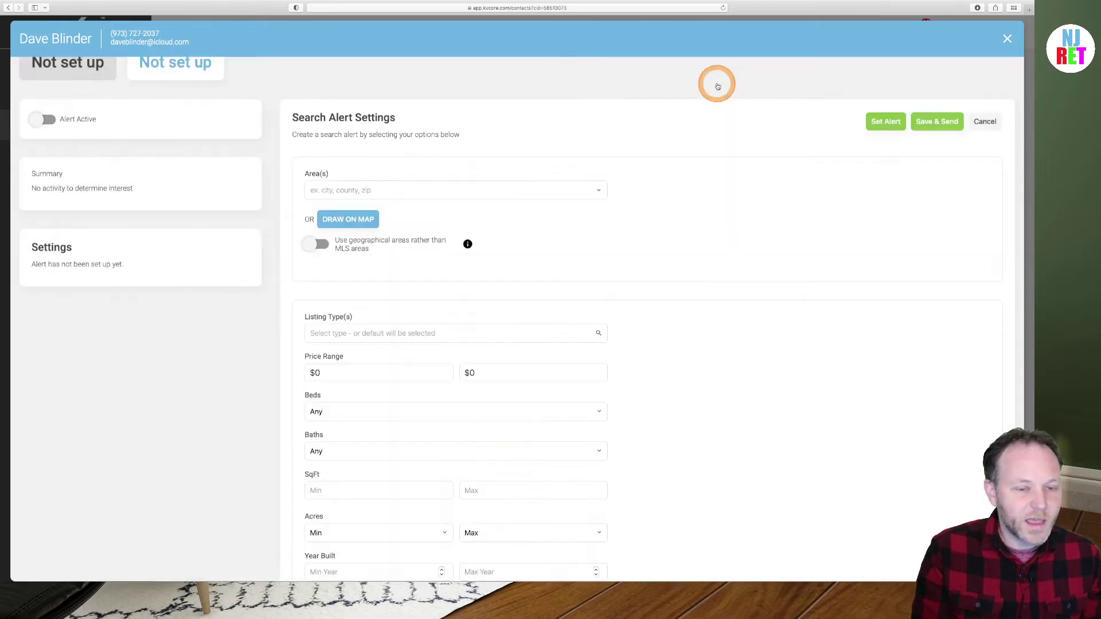
{"action": "left_click", "coordinate": [419, 188]}
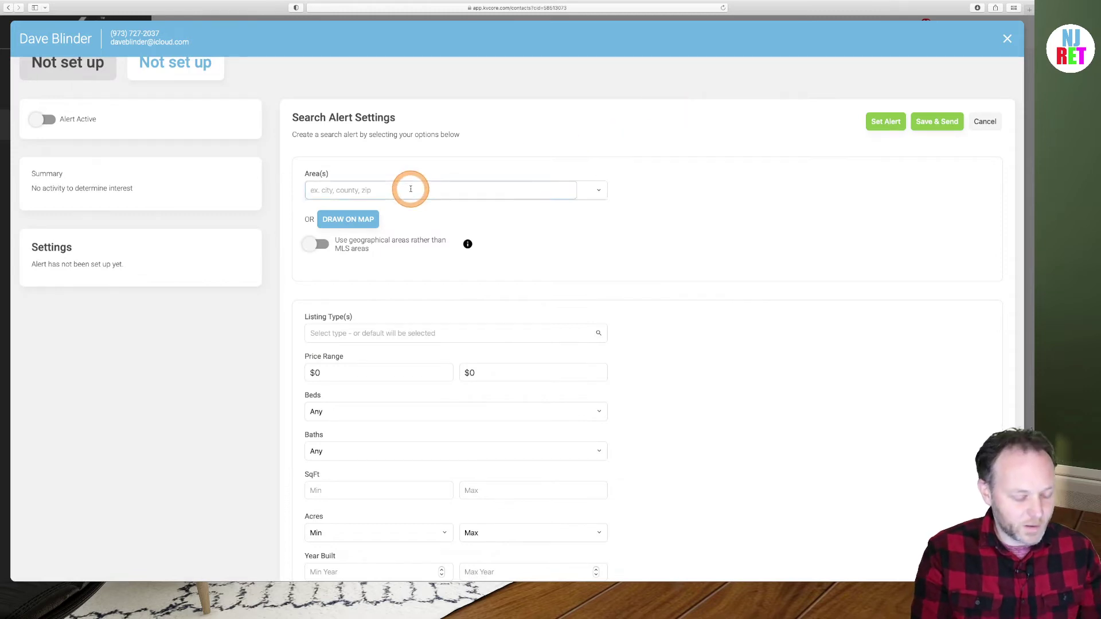
{"action": "type", "text": "denville"}
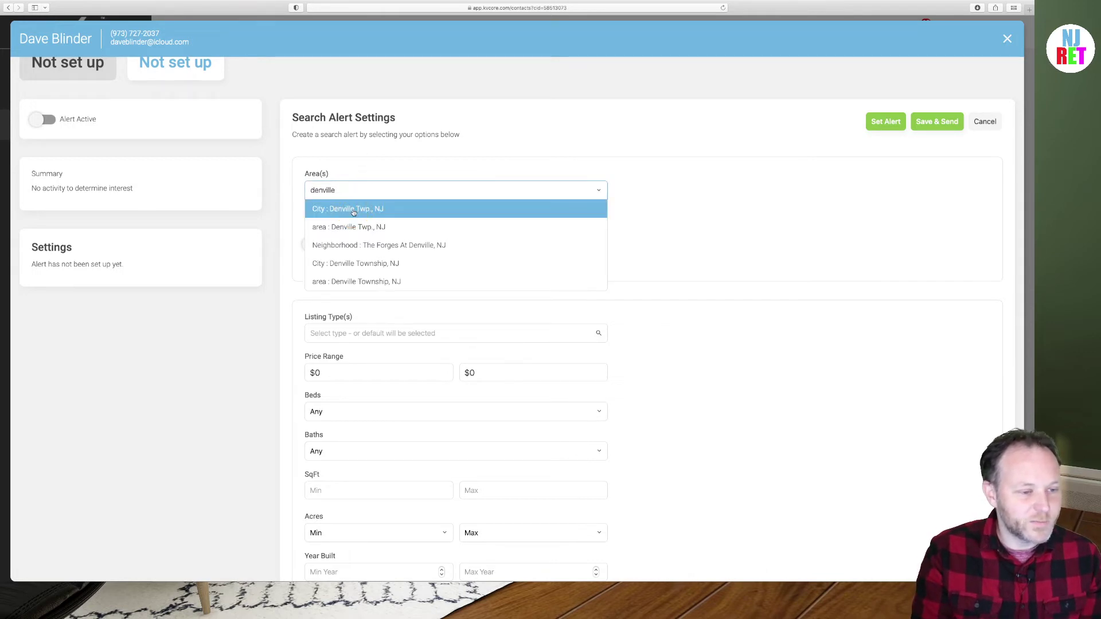
{"action": "left_click", "coordinate": [353, 210]}
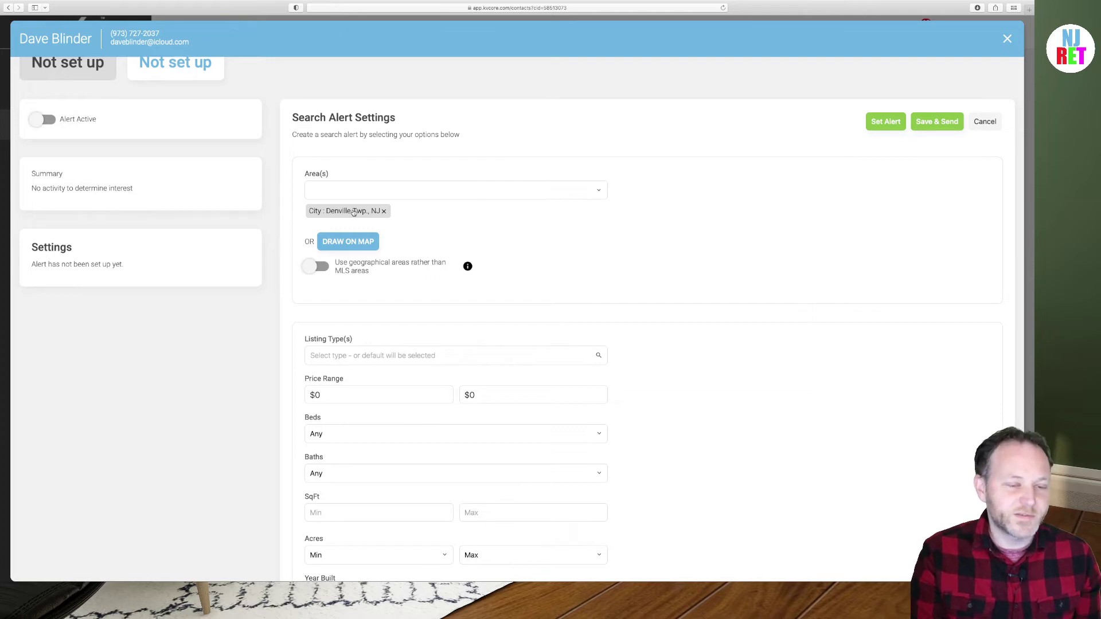
{"action": "left_click", "coordinate": [353, 211]}
{"action": "left_click", "coordinate": [427, 189]}
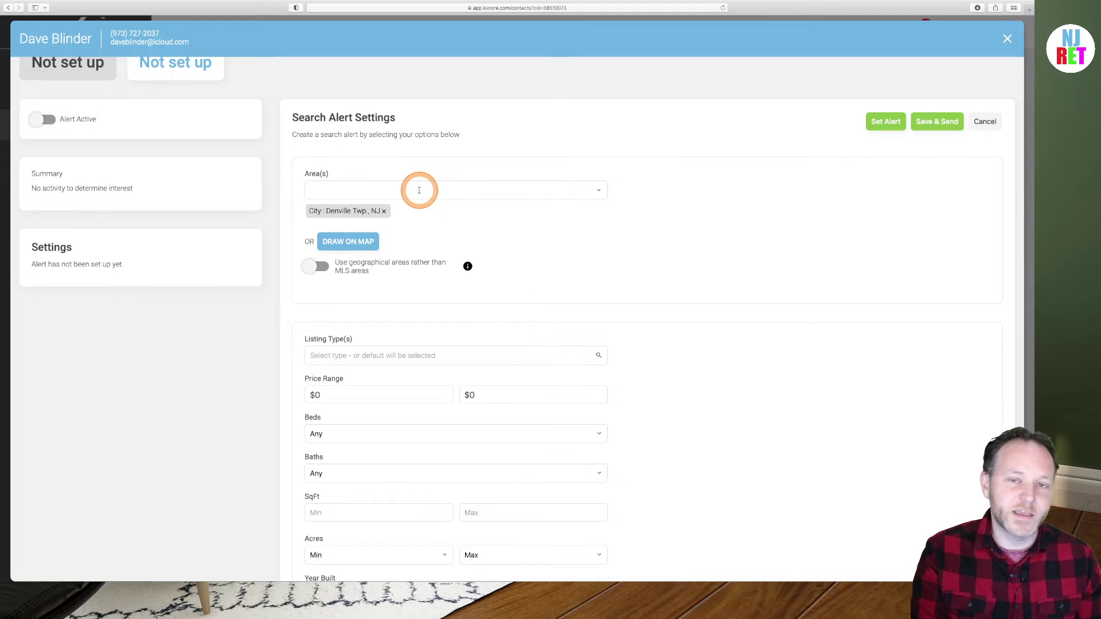
Try Parsippany as an extra area, then abandon it, keeping only Denville Twp
{"action": "left_click", "coordinate": [401, 191]}
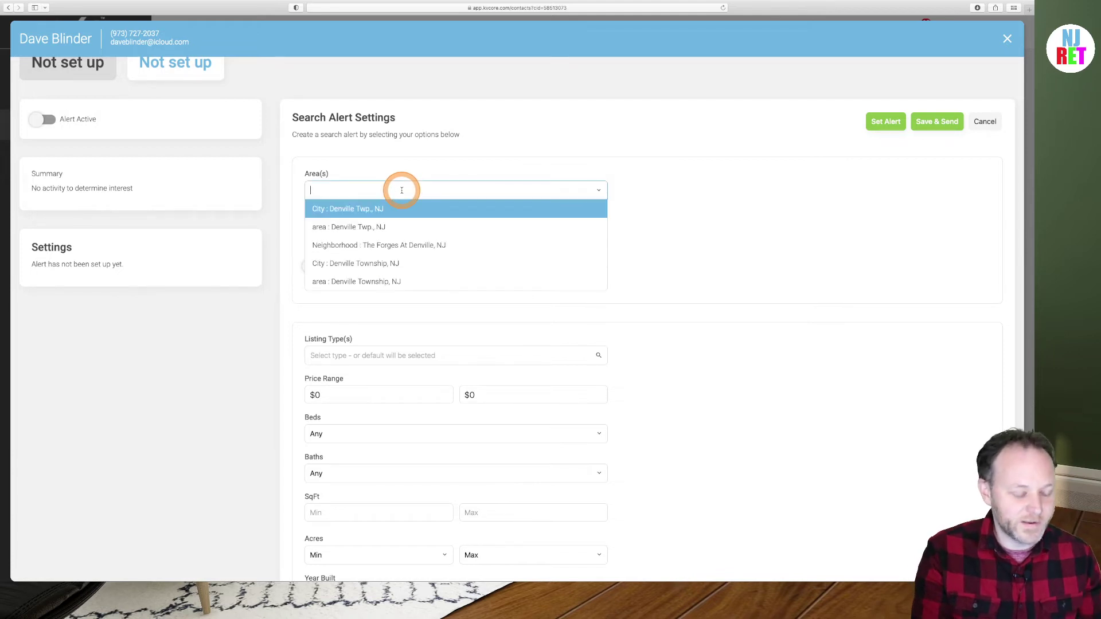
{"action": "type", "text": "parsi"}
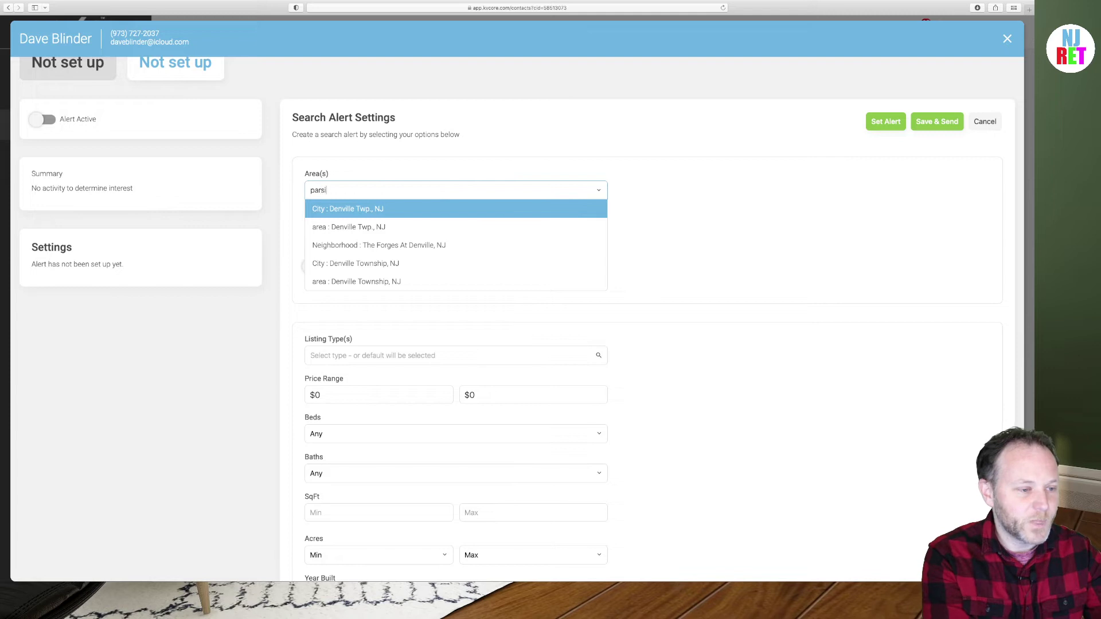
{"action": "type", "text": "ppany"}
{"action": "key", "text": "Return"}
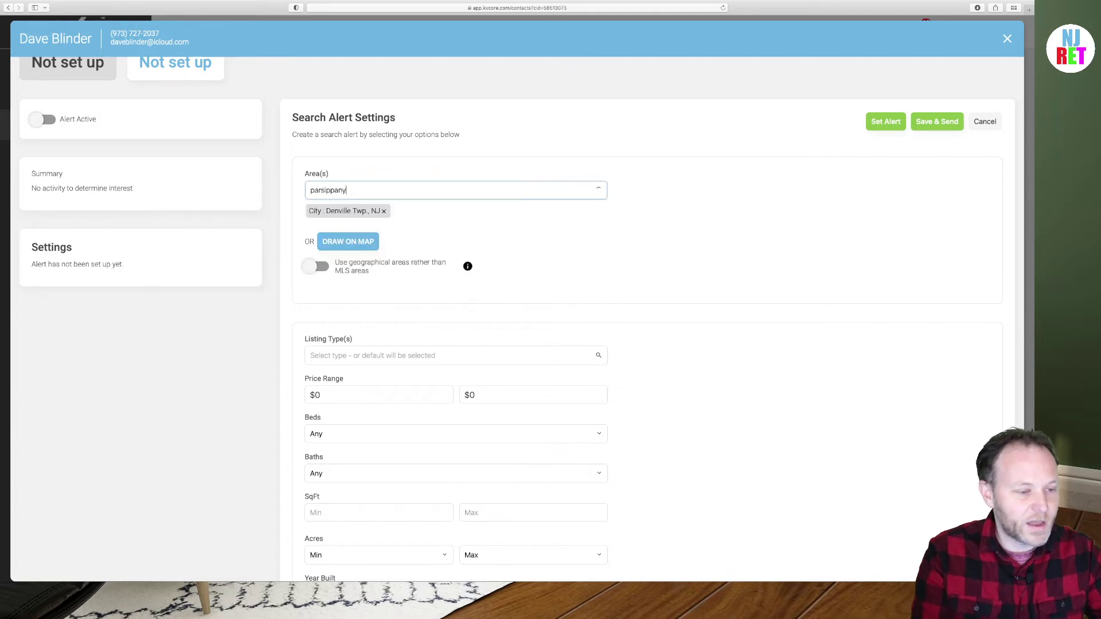
{"action": "left_click", "coordinate": [378, 186]}
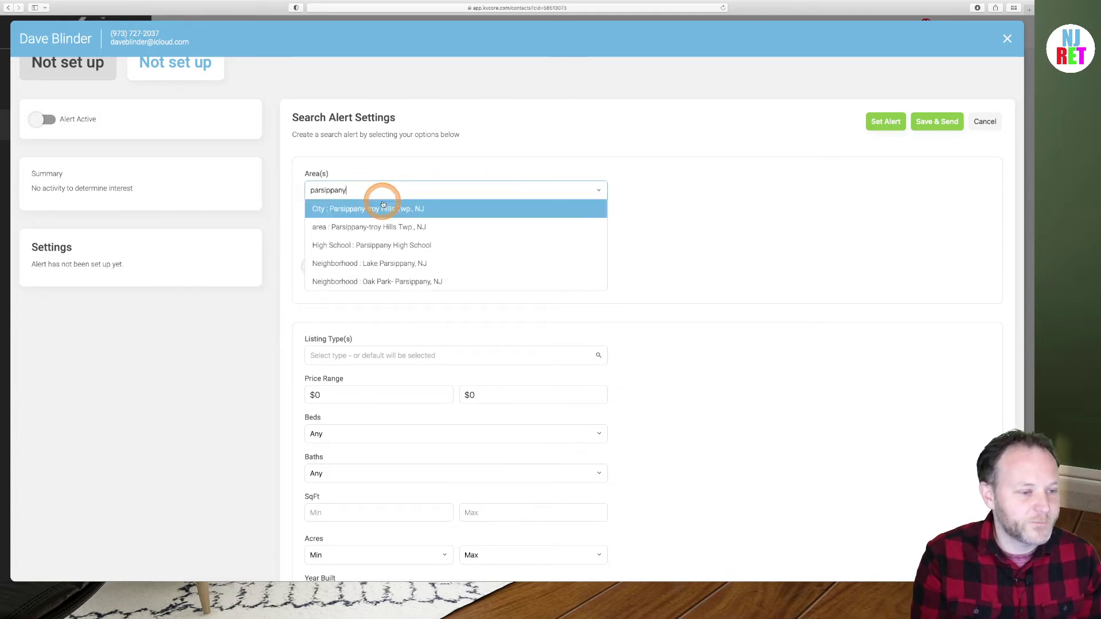
{"action": "left_click", "coordinate": [816, 226]}
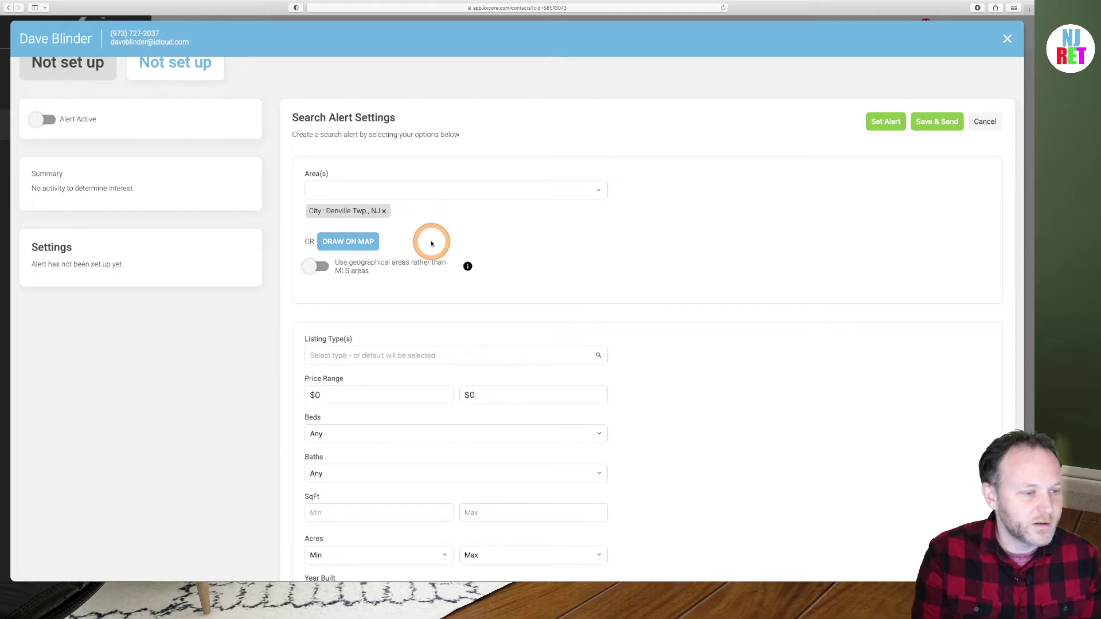
{"action": "scroll", "coordinate": [431, 243], "scroll_direction": "down", "scroll_amount": 3}
Choose Single Family in the alert's Listing Type(s) field
{"action": "scroll", "coordinate": [431, 244], "scroll_direction": "up", "scroll_amount": 2}
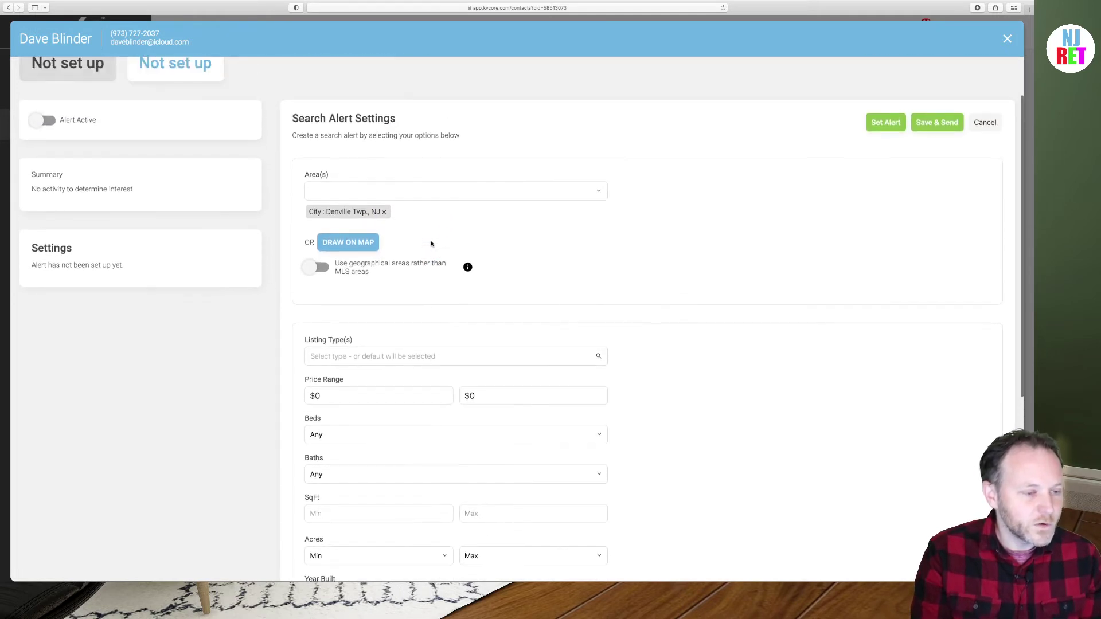
{"action": "scroll", "coordinate": [431, 244], "scroll_direction": "down", "scroll_amount": 5}
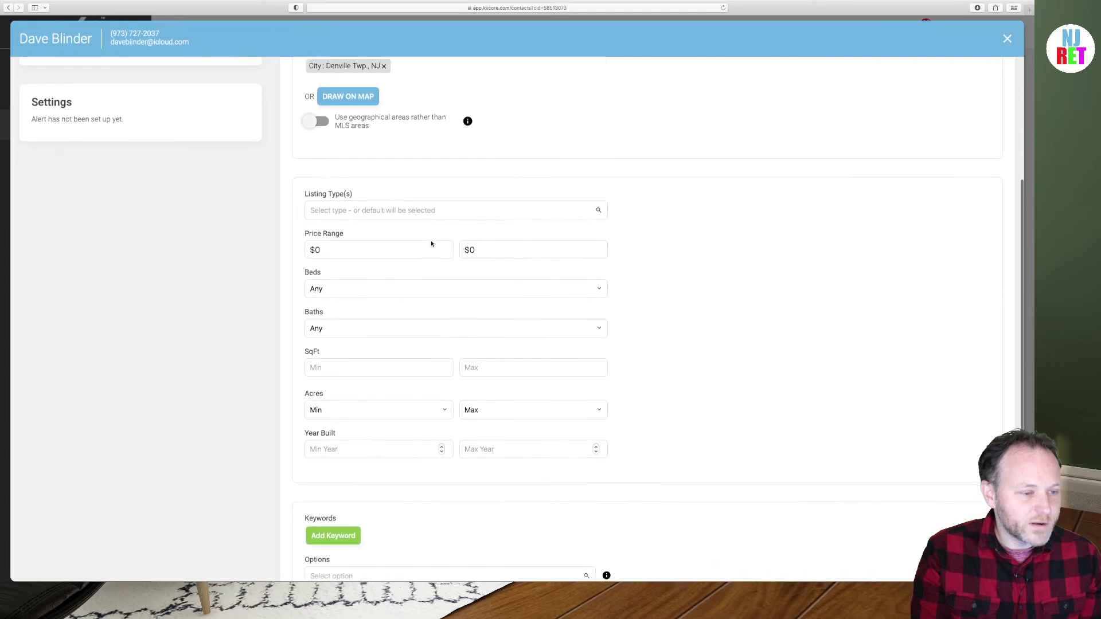
{"action": "left_click", "coordinate": [543, 213]}
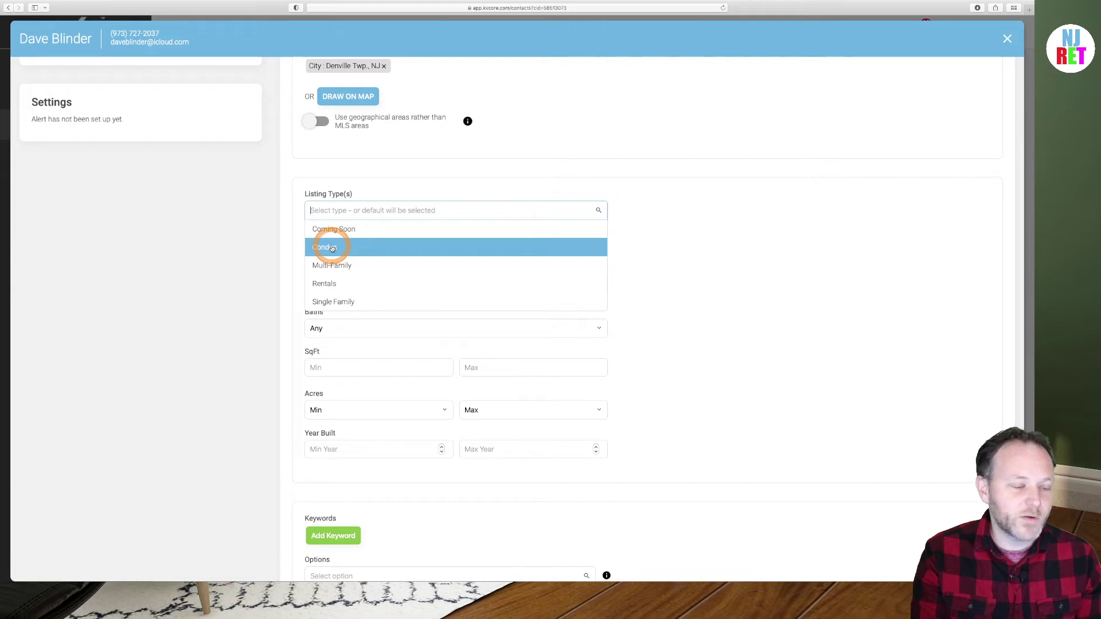
{"action": "left_click_drag", "start_coordinate": [332, 248], "coordinate": [331, 295]}
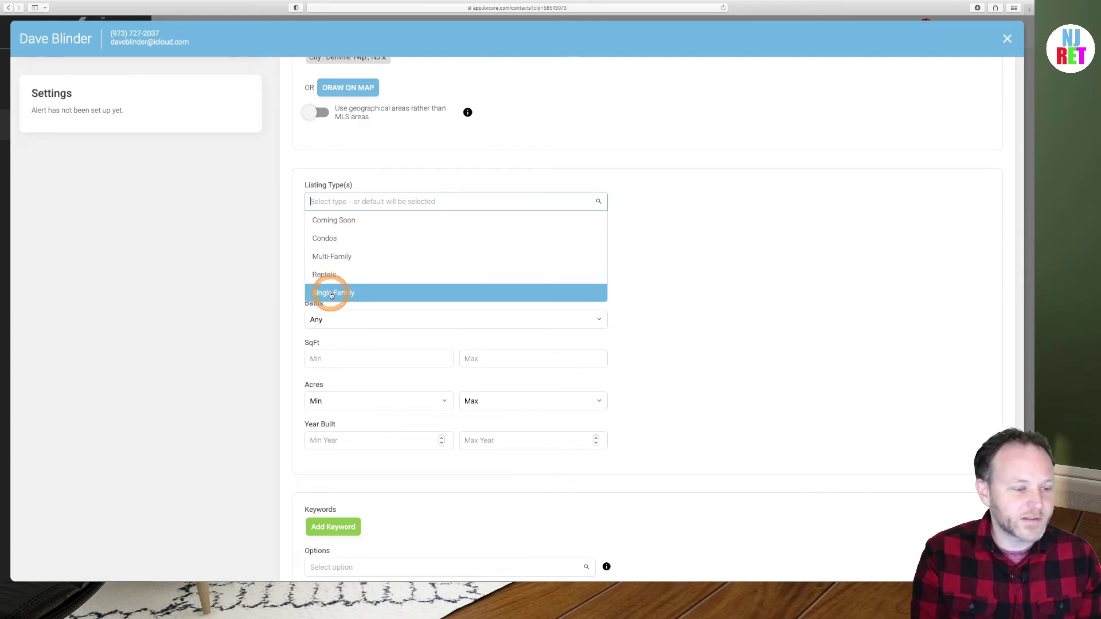
{"action": "left_click", "coordinate": [331, 293]}
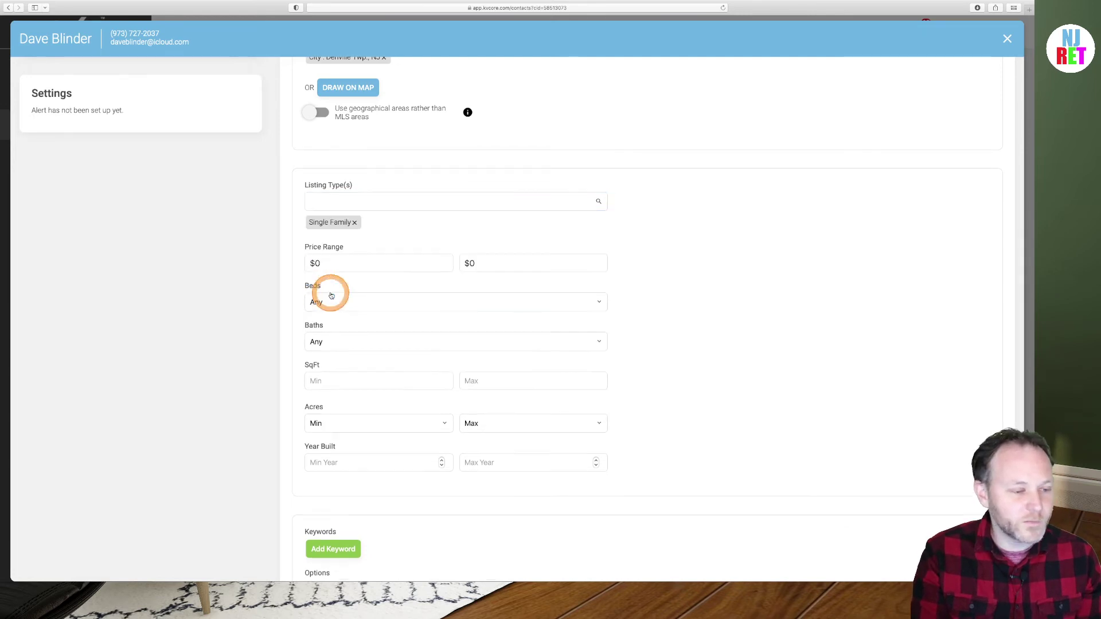
Set the price range to $400,000–$700,000, with 3+ beds and 2+ baths
{"action": "left_click", "coordinate": [347, 261]}
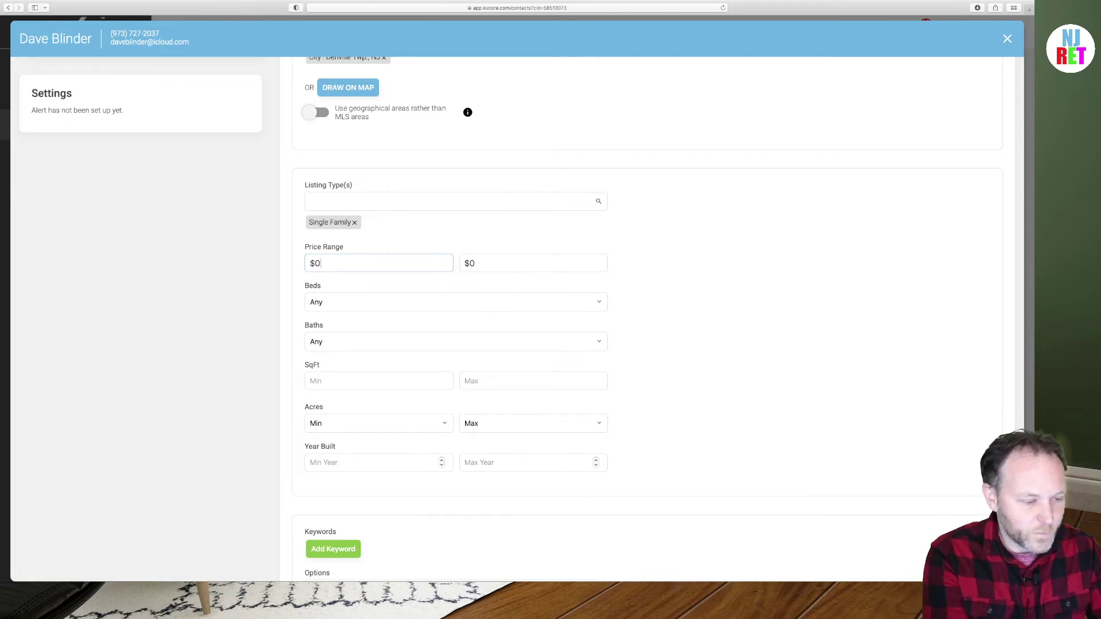
{"action": "type", "text": "400000"}
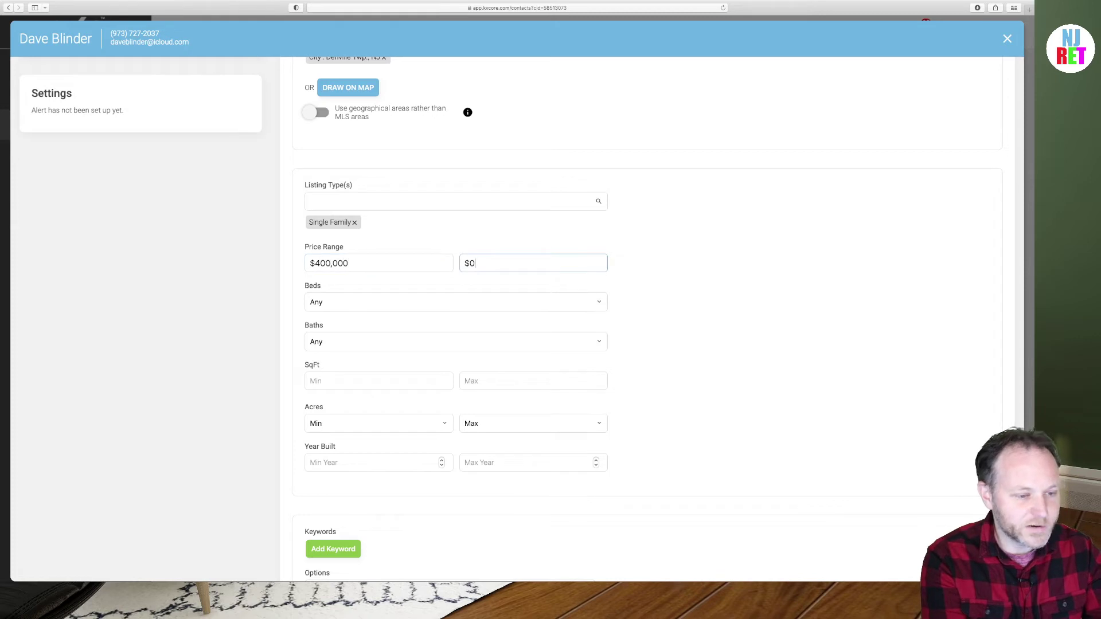
{"action": "type", "text": "700000"}
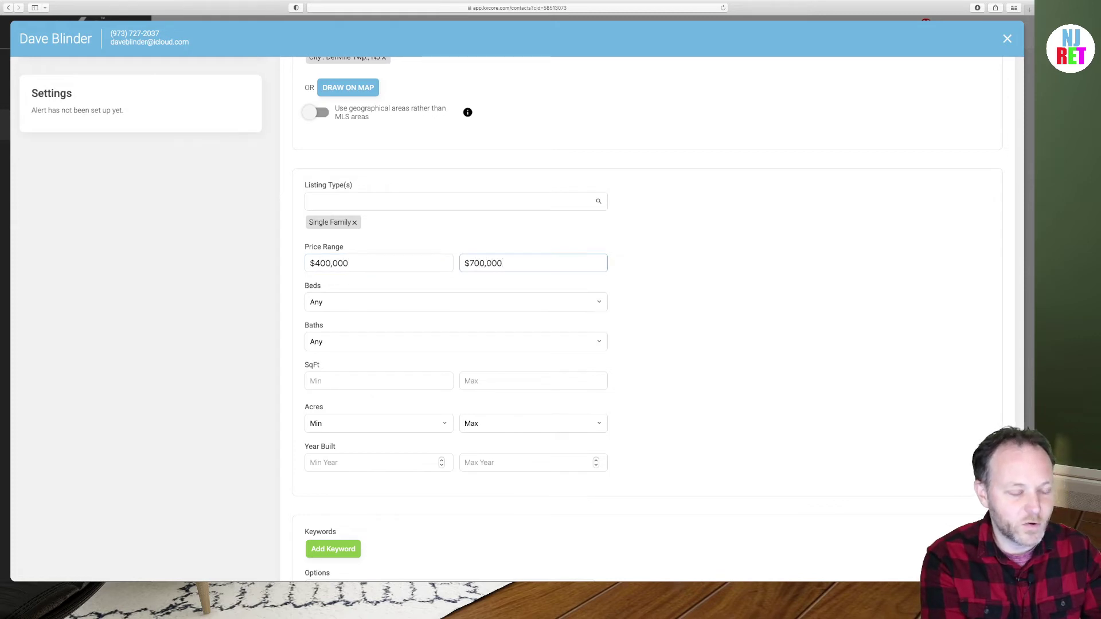
{"action": "left_click", "coordinate": [362, 302]}
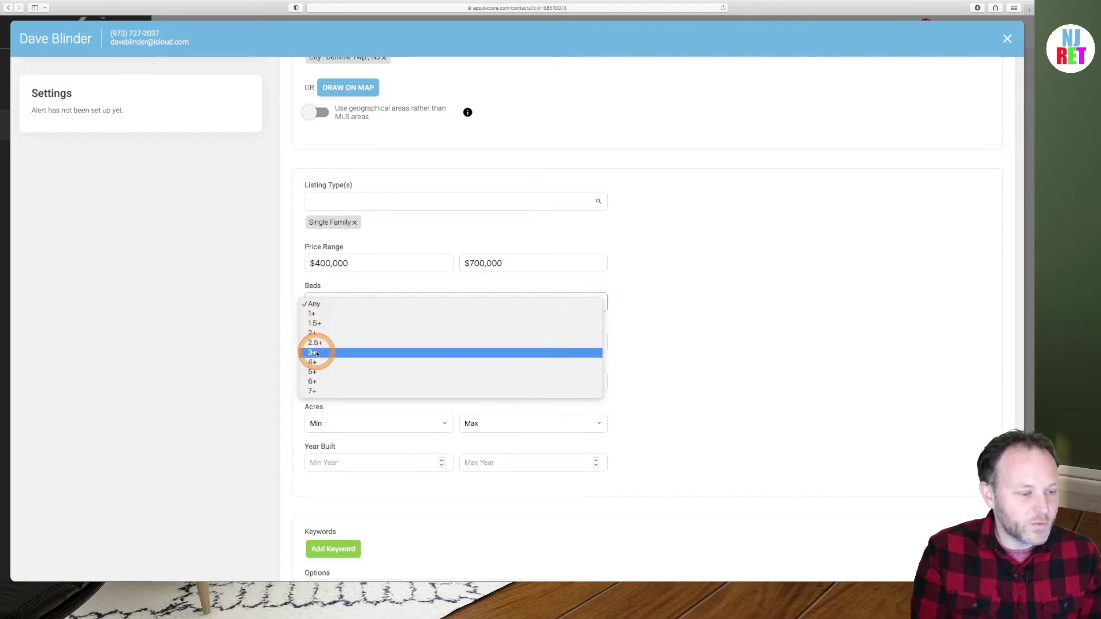
{"action": "left_click", "coordinate": [316, 352]}
{"action": "left_click", "coordinate": [351, 343]}
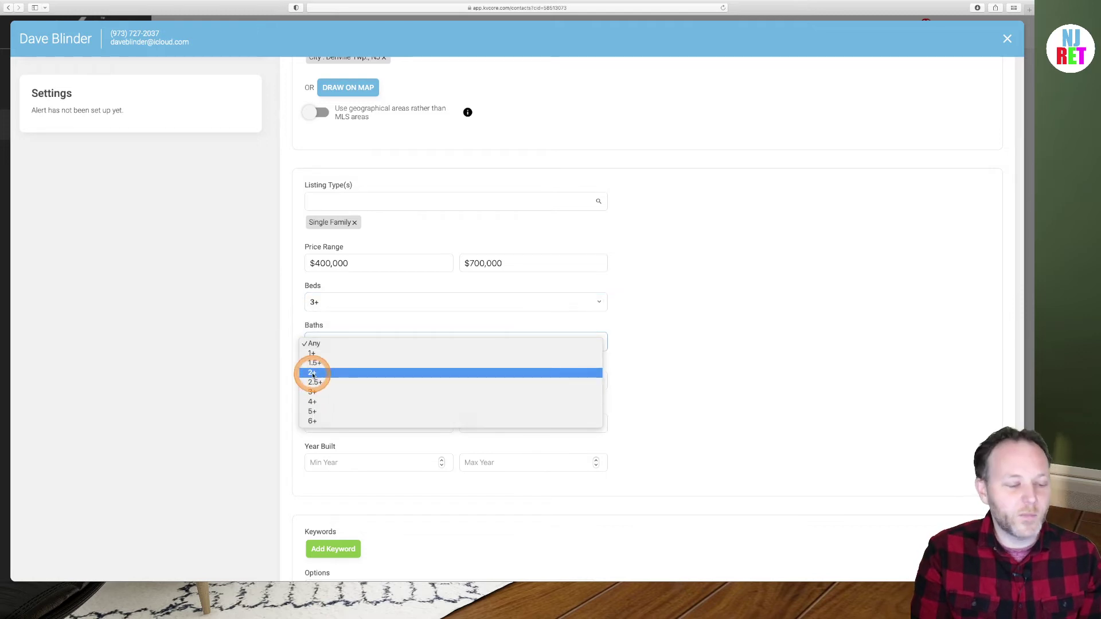
{"action": "left_click", "coordinate": [312, 373]}
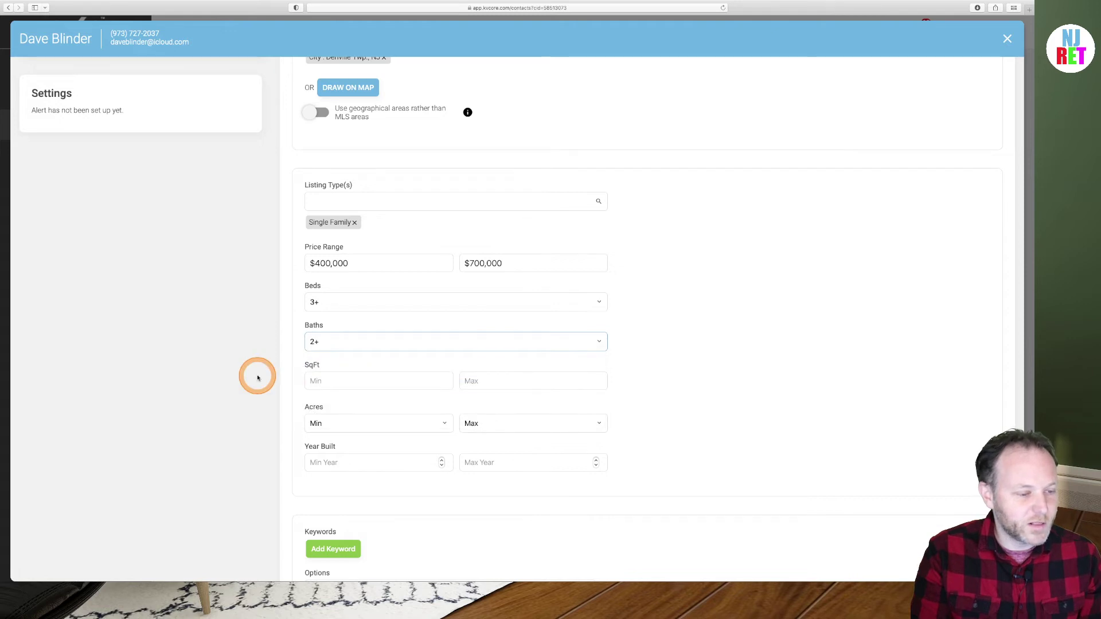
{"action": "scroll", "coordinate": [257, 378], "scroll_direction": "down", "scroll_amount": 1}
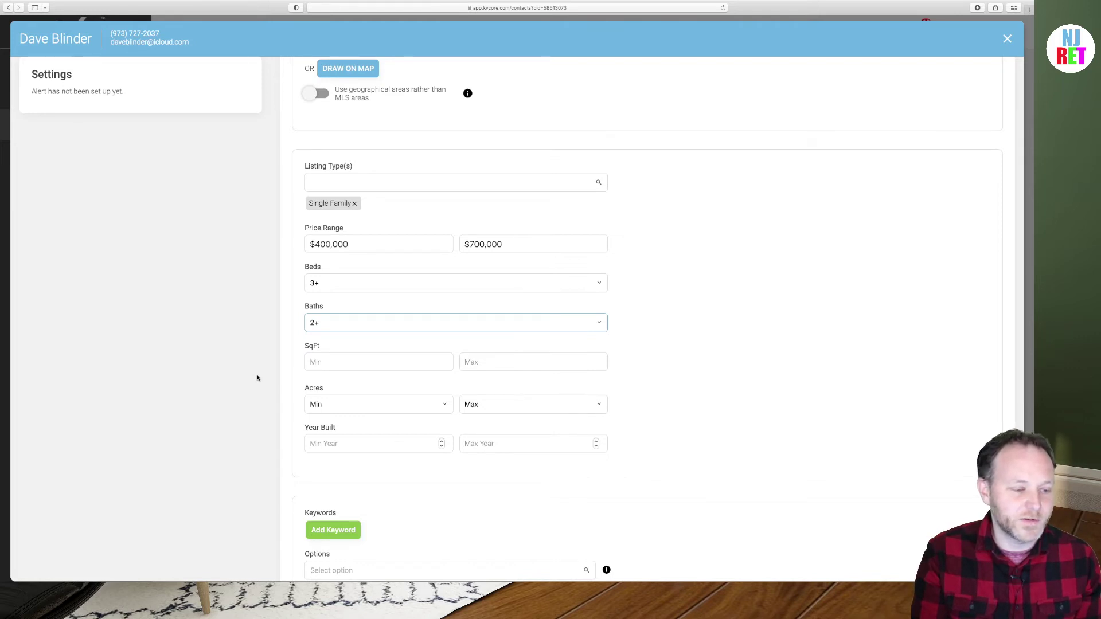
{"action": "scroll", "coordinate": [335, 391], "scroll_direction": "down", "scroll_amount": 1}
{"action": "left_click", "coordinate": [338, 392]}
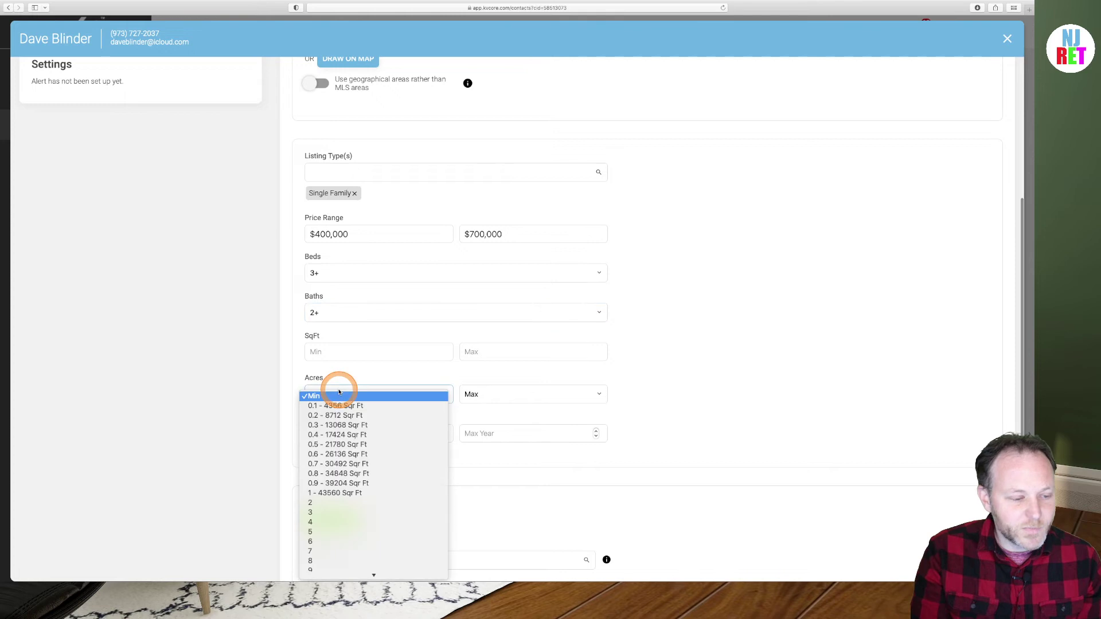
{"action": "left_click", "coordinate": [269, 375]}
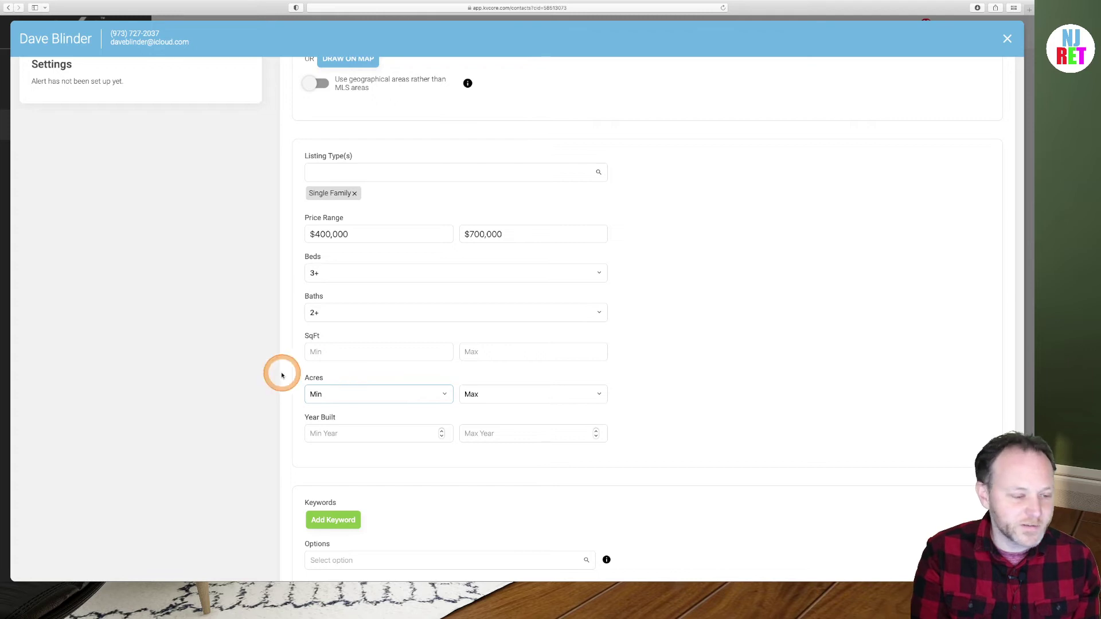
{"action": "scroll", "coordinate": [280, 373], "scroll_direction": "down", "scroll_amount": 3}
{"action": "left_click", "coordinate": [331, 377]}
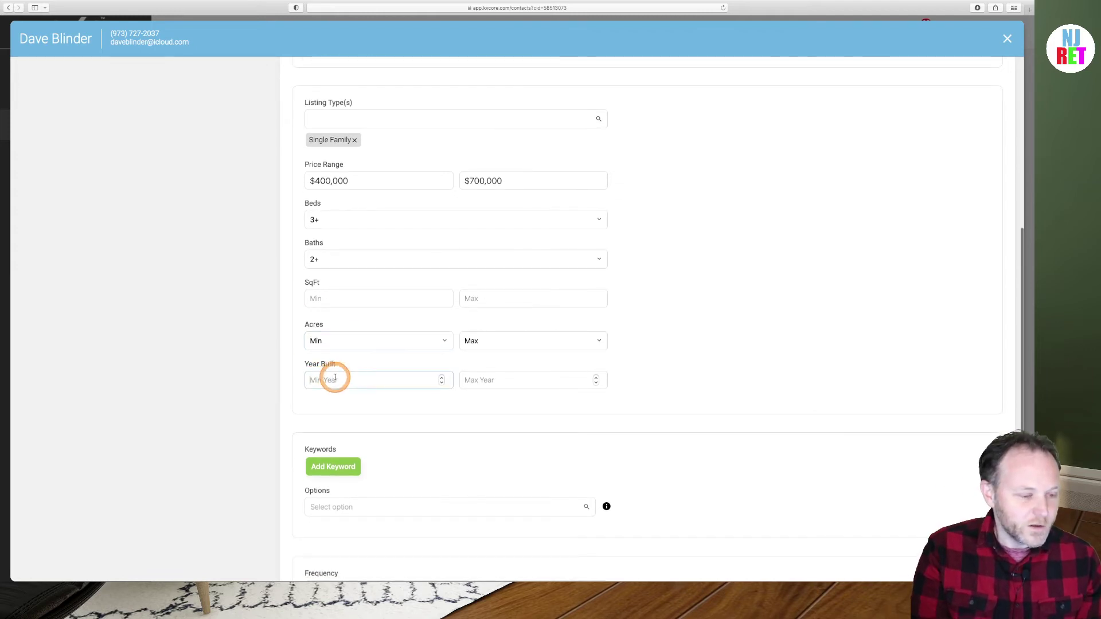
{"action": "scroll", "coordinate": [280, 363], "scroll_direction": "down", "scroll_amount": 6}
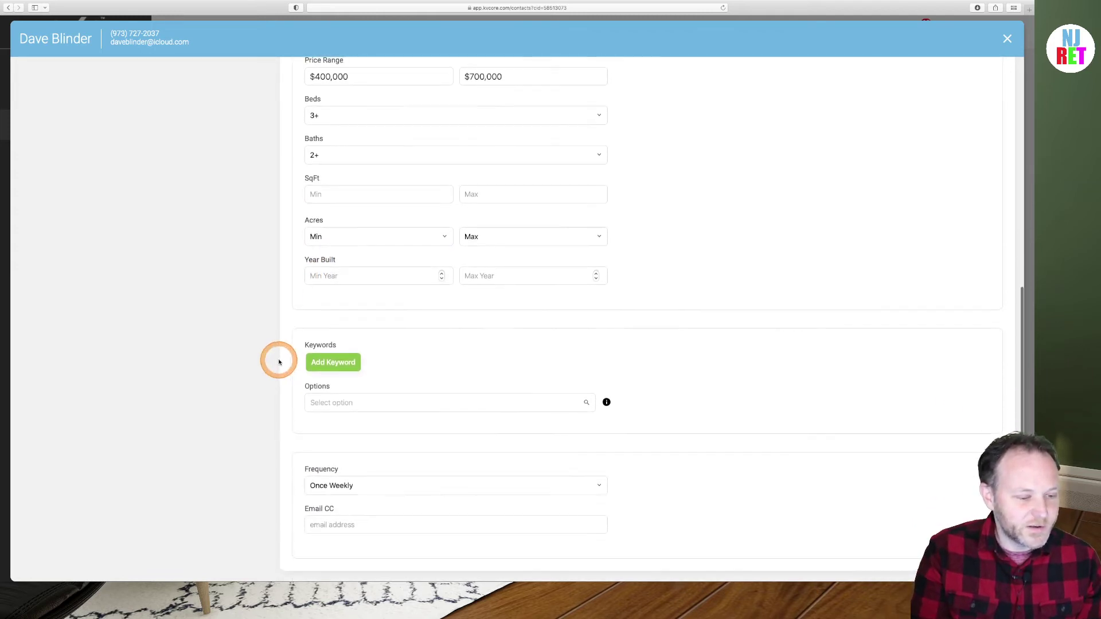
{"action": "left_click", "coordinate": [528, 406]}
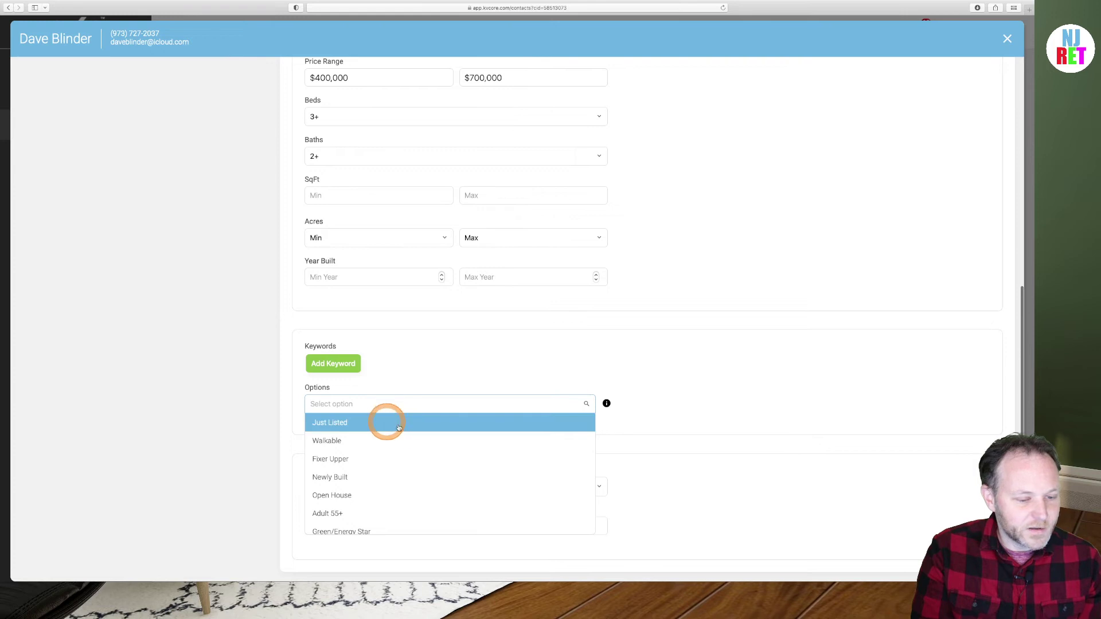
{"action": "scroll", "coordinate": [361, 429], "scroll_direction": "down", "scroll_amount": 2}
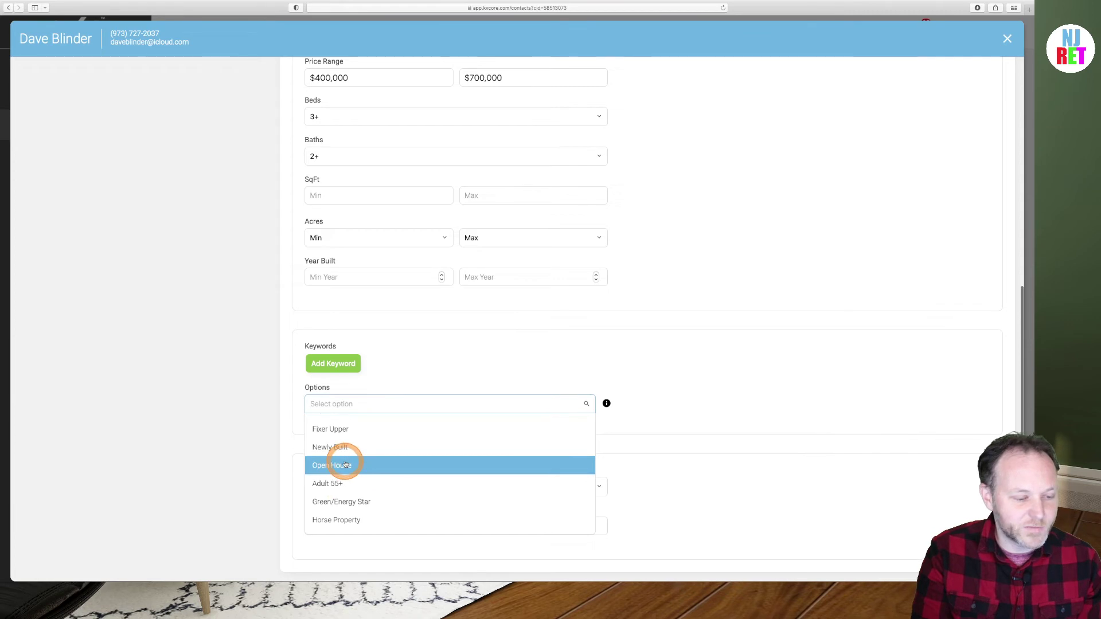
{"action": "scroll", "coordinate": [336, 463], "scroll_direction": "down", "scroll_amount": 5}
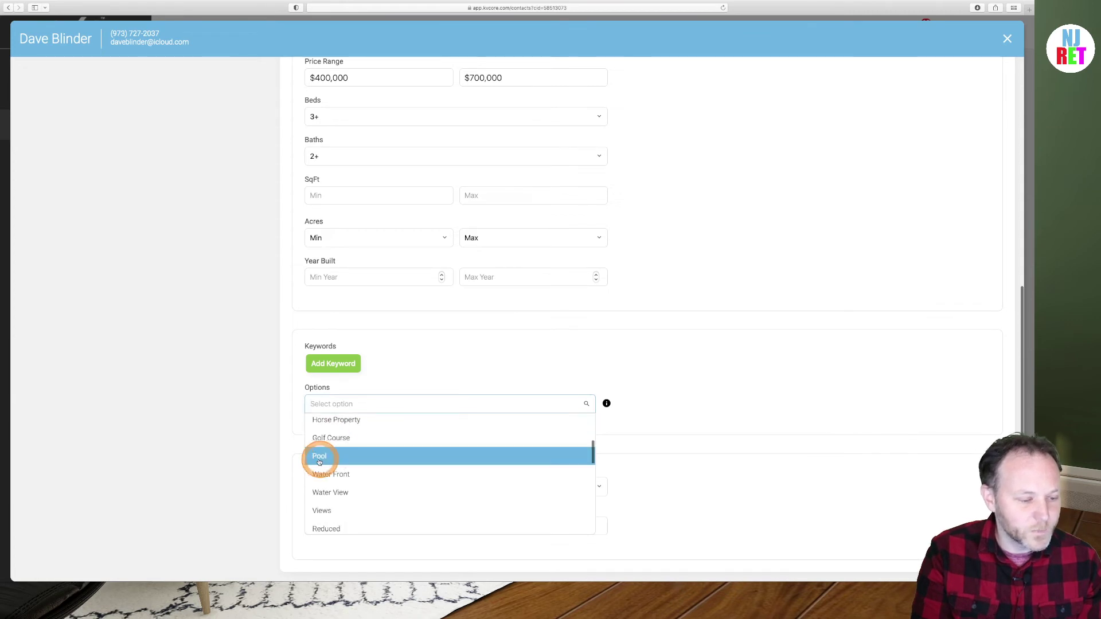
{"action": "left_click_drag", "start_coordinate": [319, 462], "coordinate": [332, 363]}
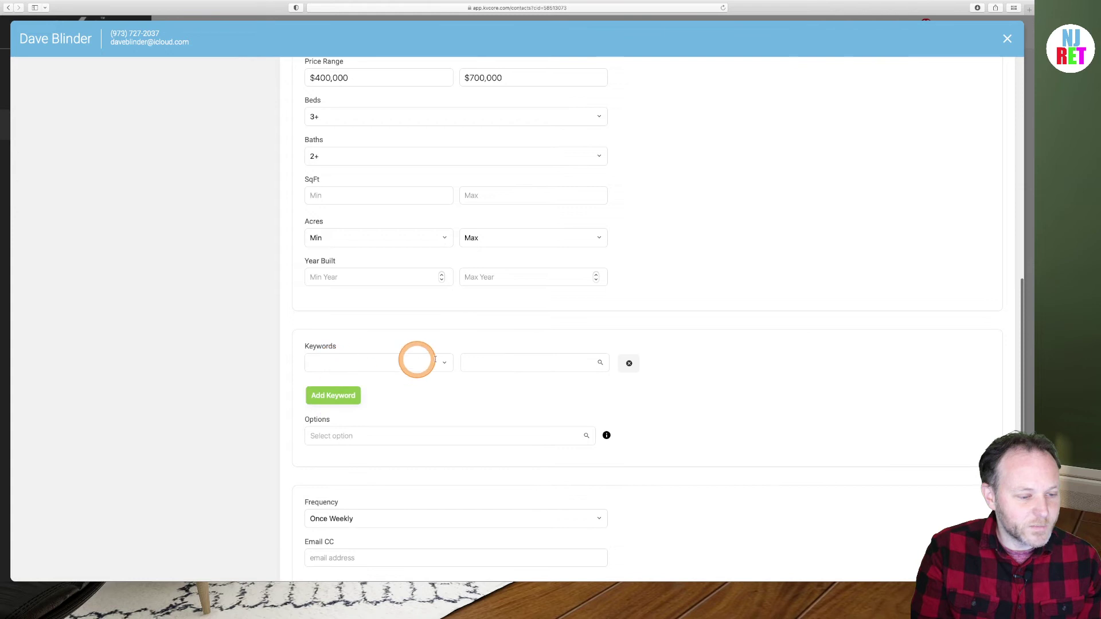
Add a keyword row and choose Architectural Style as its category
{"action": "left_click_drag", "start_coordinate": [435, 359], "coordinate": [444, 362]}
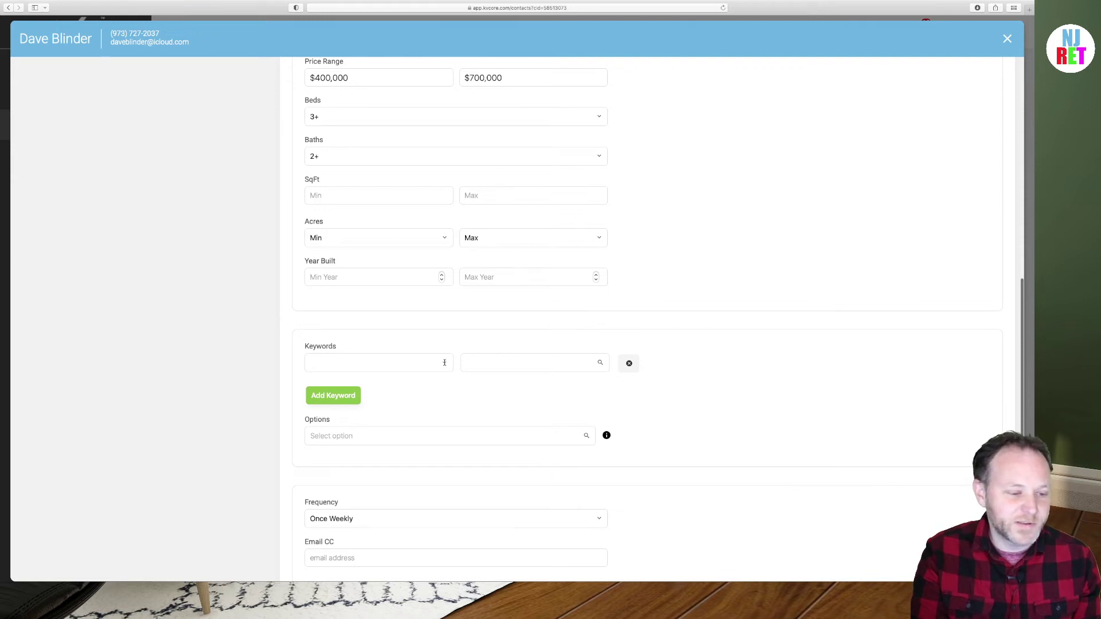
{"action": "left_click", "coordinate": [444, 362]}
{"action": "left_click", "coordinate": [415, 361]}
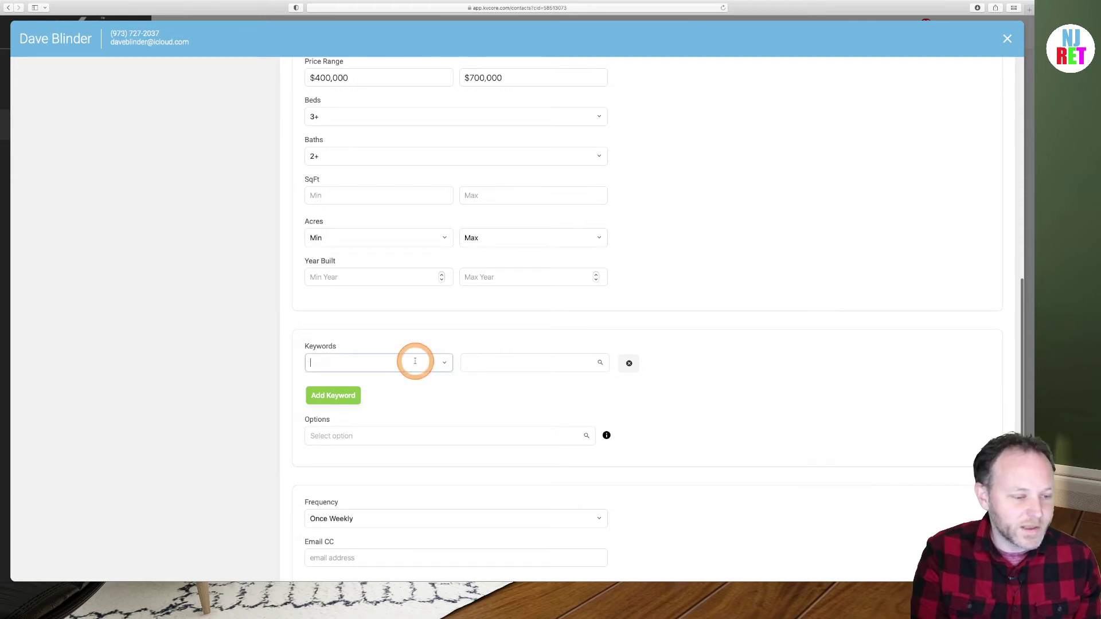
{"action": "type", "text": "ar"}
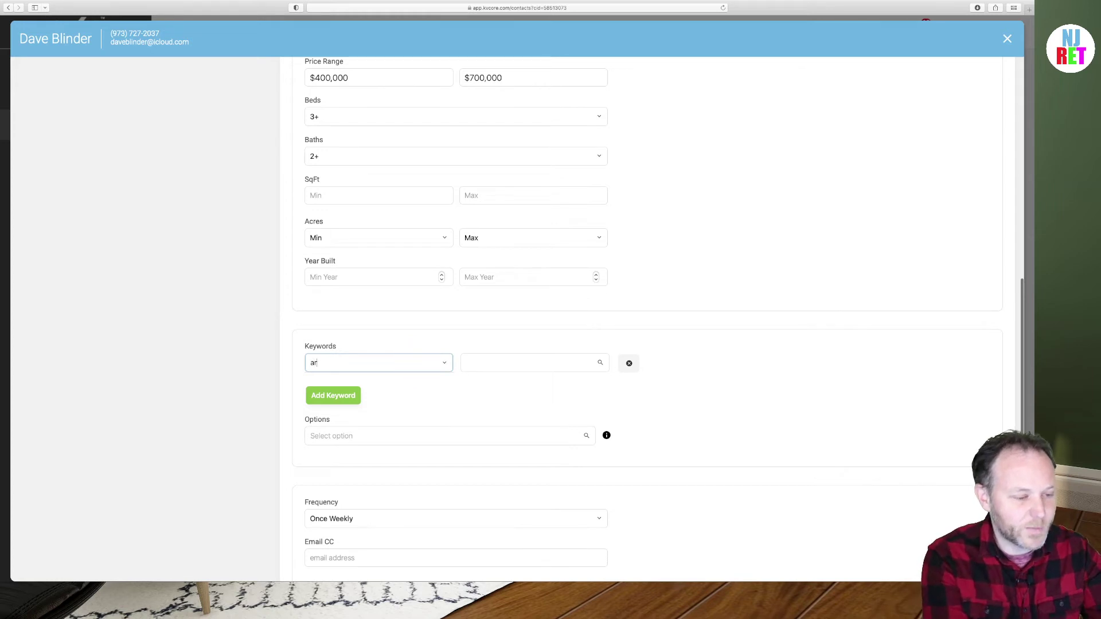
{"action": "type", "text": "chi"}
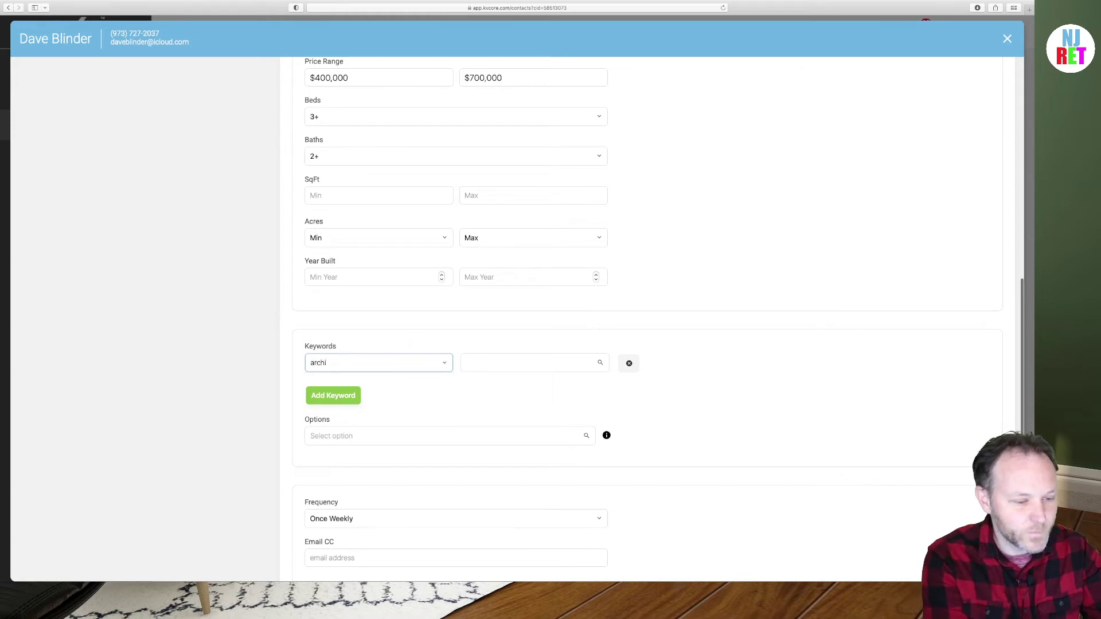
{"action": "key", "text": "BackSpace"}
{"action": "key", "text": "BackSpace"}
{"action": "key", "text": "BackSpace"}
{"action": "left_click", "coordinate": [425, 365]}
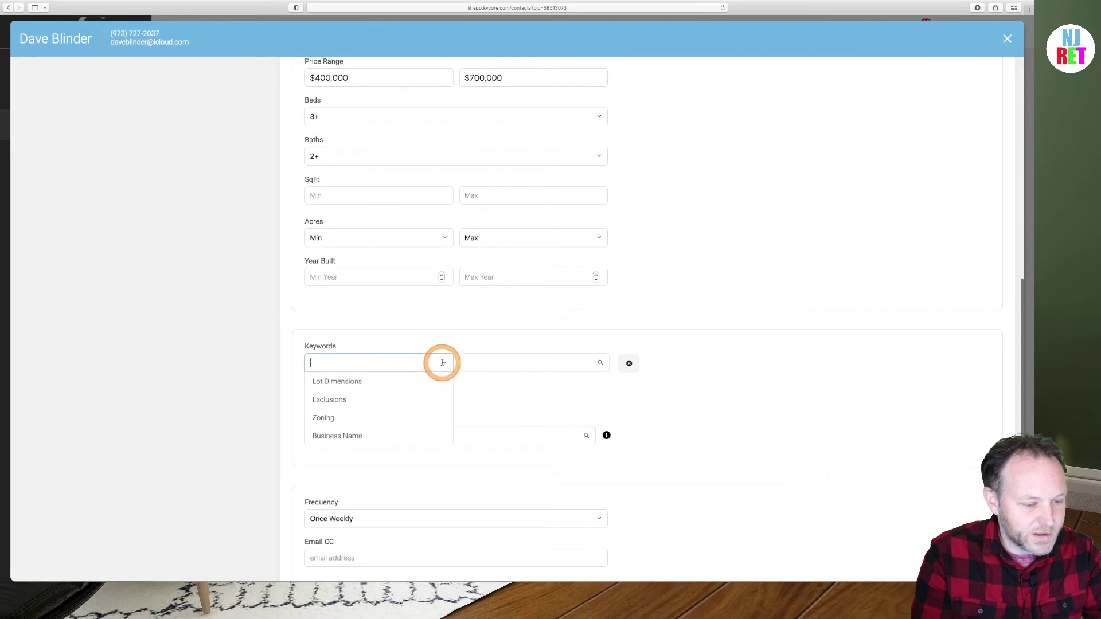
{"action": "scroll", "coordinate": [375, 398], "scroll_direction": "down", "scroll_amount": 1}
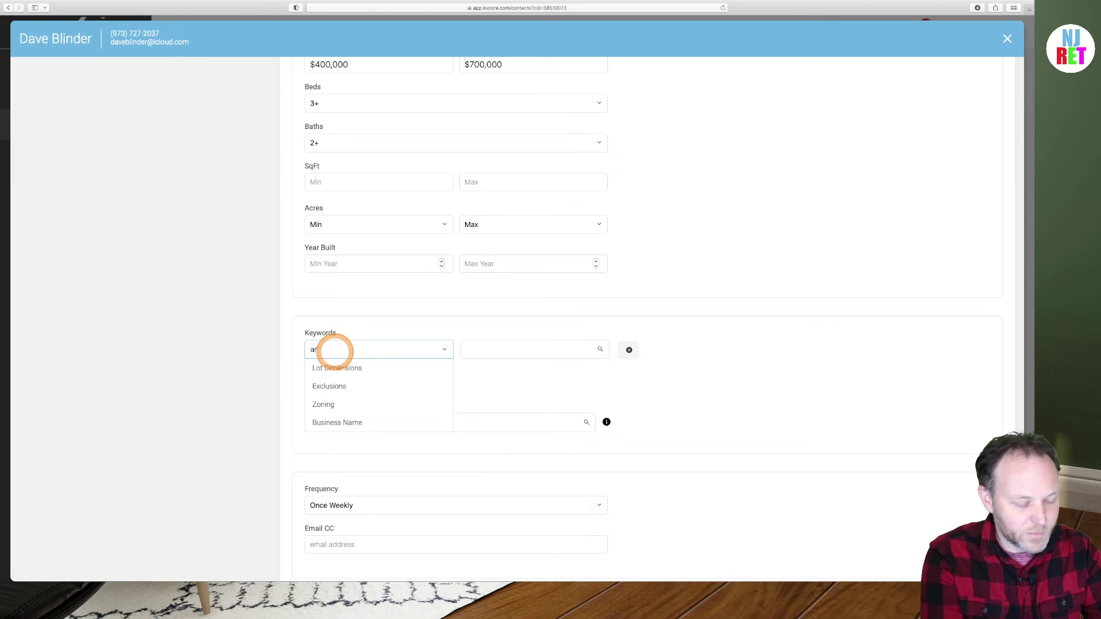
{"action": "type", "text": "archite"}
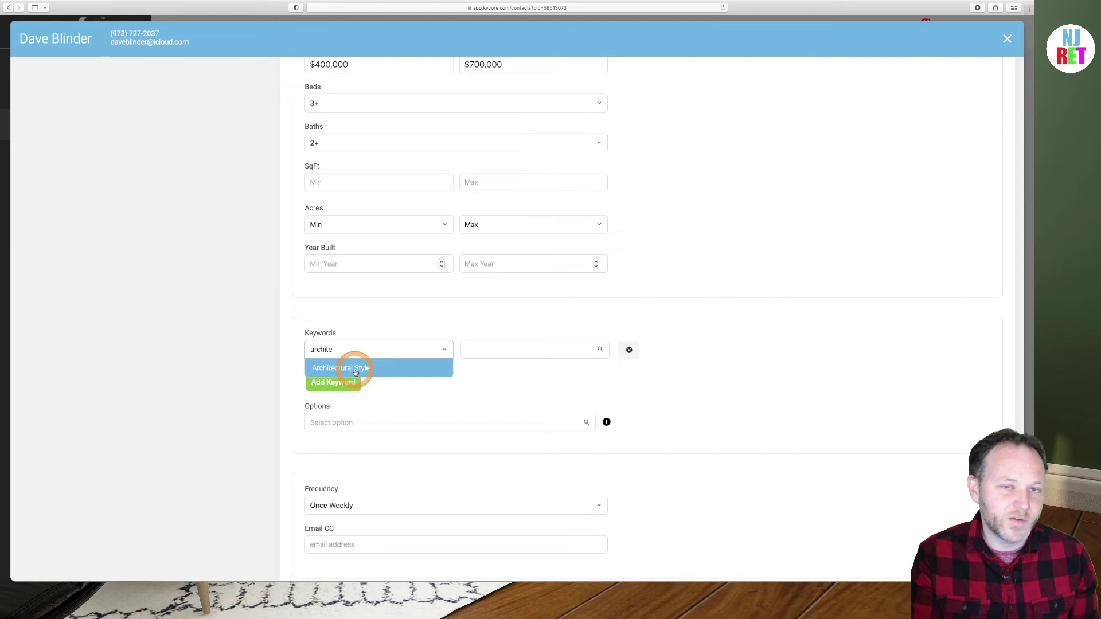
{"action": "left_click", "coordinate": [355, 370]}
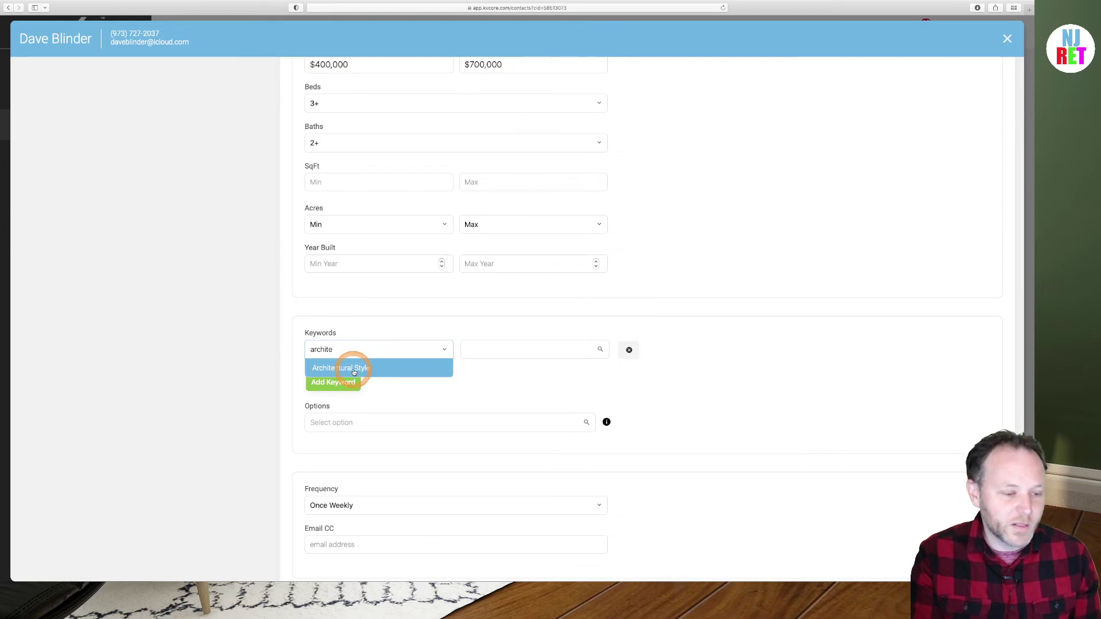
{"action": "left_click", "coordinate": [354, 372]}
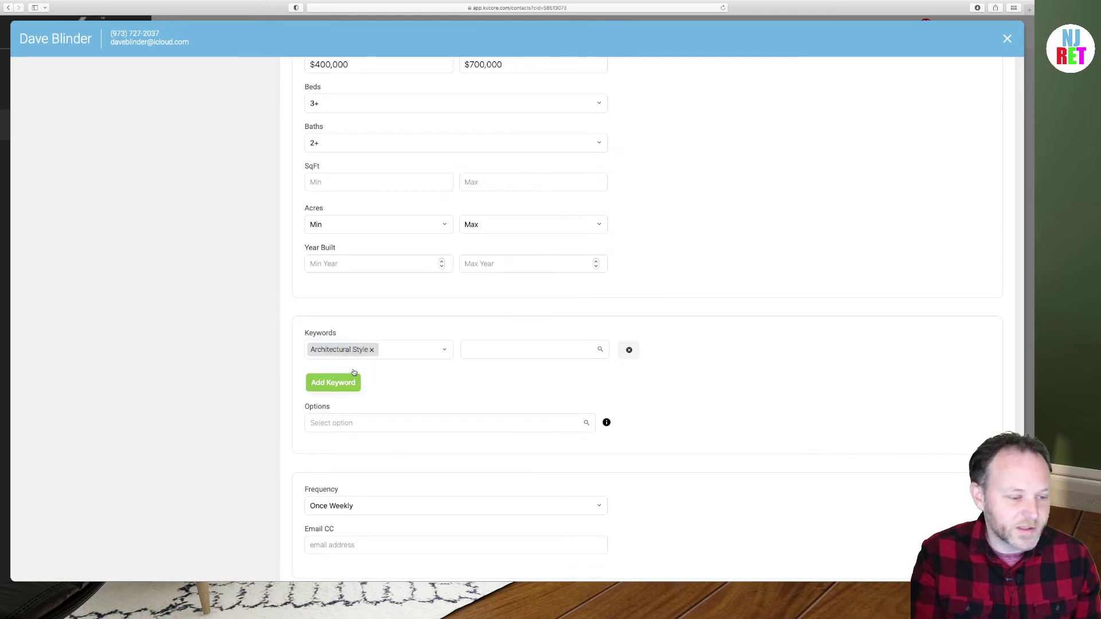
Browse the architectural style values and close the list without choosing a style
{"action": "left_click", "coordinate": [528, 351]}
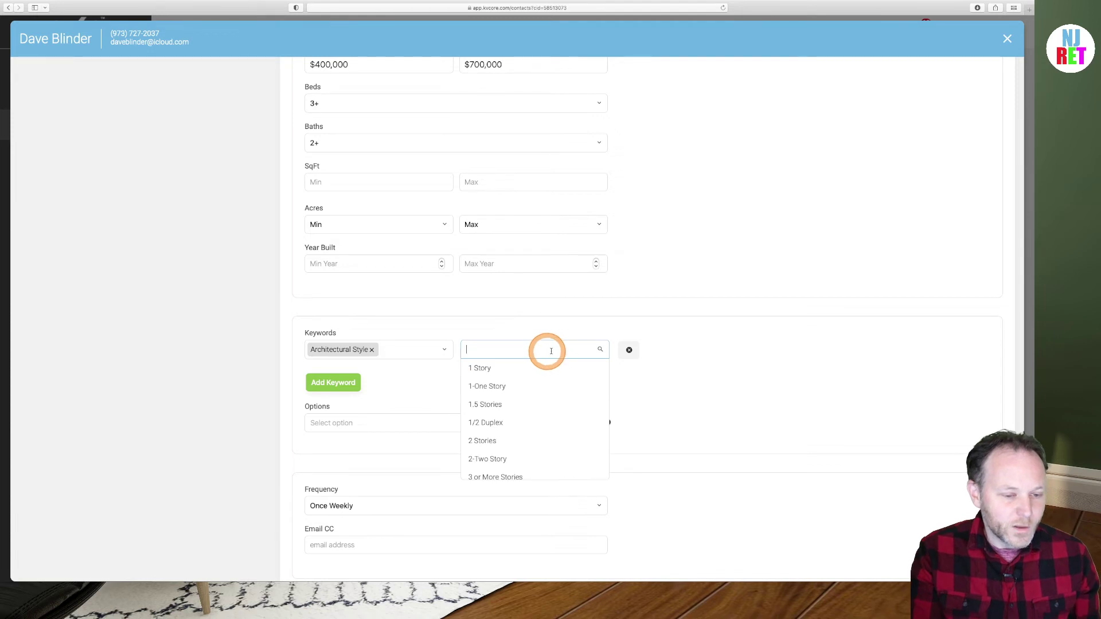
{"action": "left_click", "coordinate": [539, 355]}
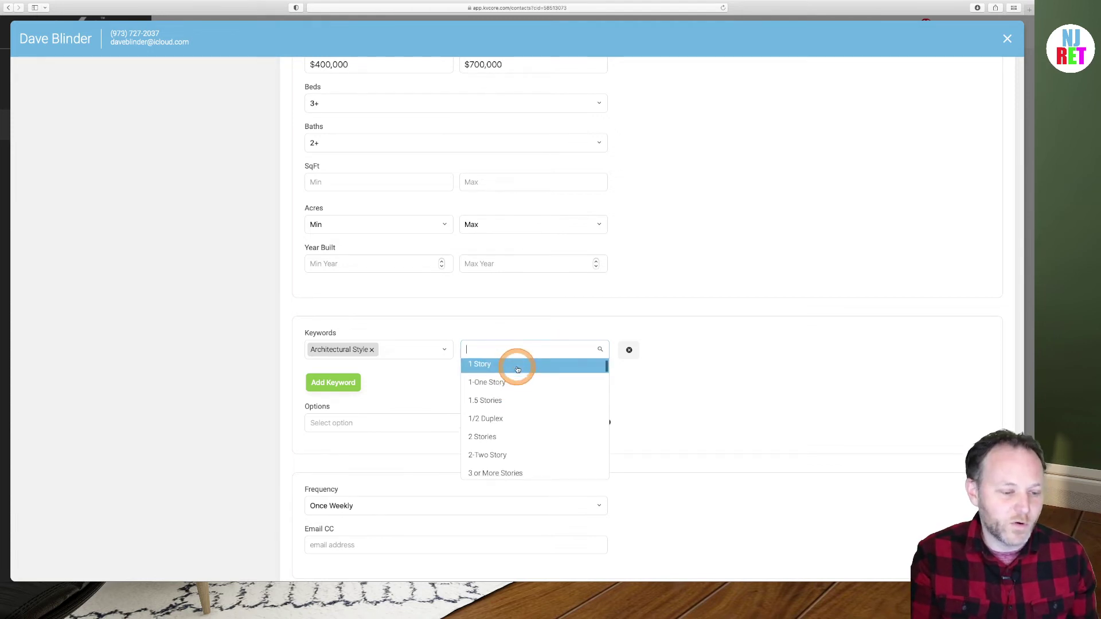
{"action": "scroll", "coordinate": [517, 370], "scroll_direction": "down", "scroll_amount": 3}
{"action": "scroll", "coordinate": [517, 370], "scroll_direction": "up", "scroll_amount": 3}
{"action": "scroll", "coordinate": [517, 370], "scroll_direction": "down", "scroll_amount": 3}
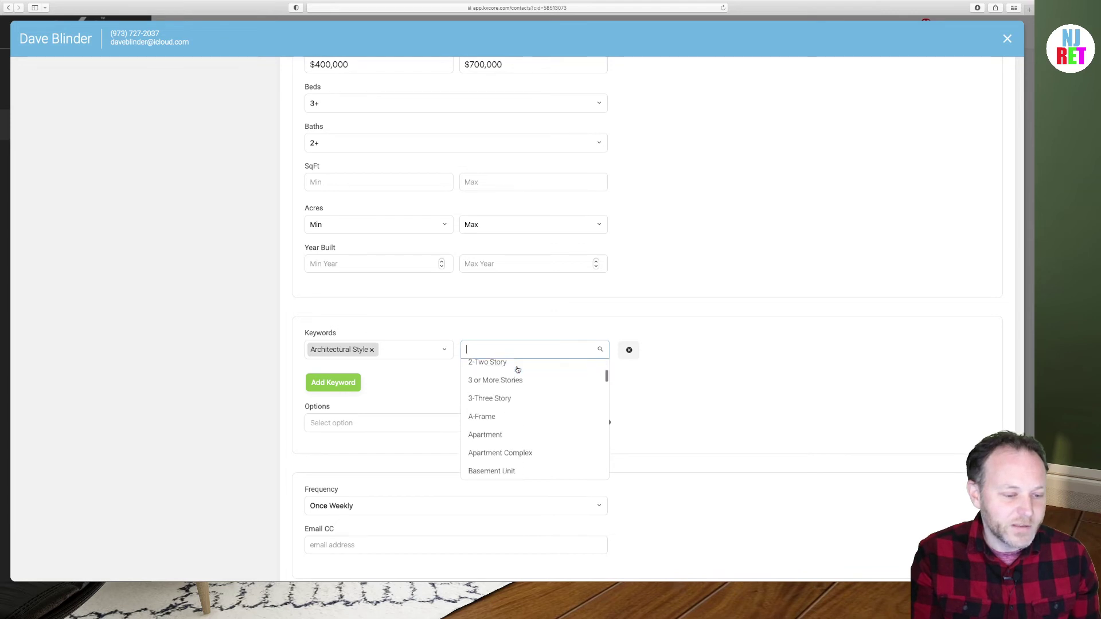
{"action": "scroll", "coordinate": [517, 370], "scroll_direction": "down", "scroll_amount": 3}
{"action": "left_click", "coordinate": [502, 397]}
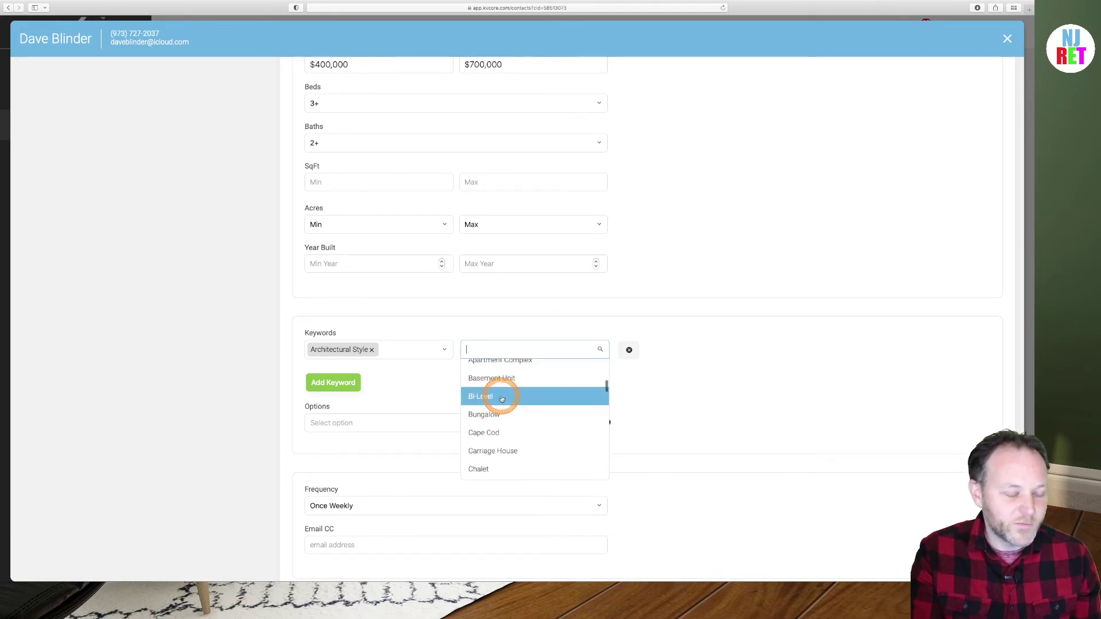
{"action": "scroll", "coordinate": [502, 399], "scroll_direction": "down", "scroll_amount": 3}
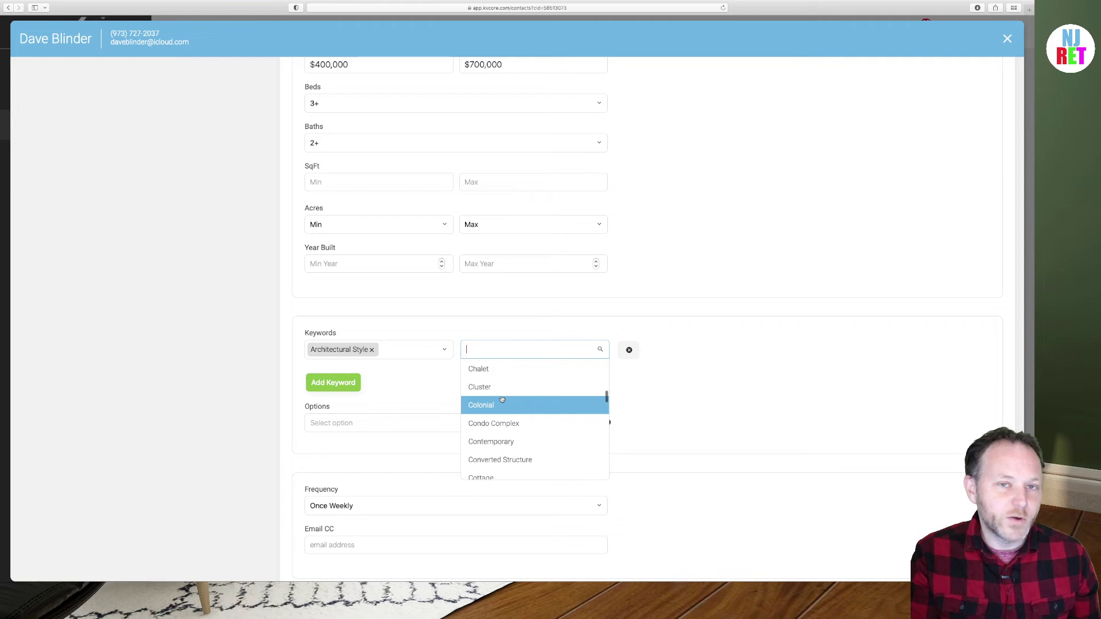
{"action": "scroll", "coordinate": [501, 399], "scroll_direction": "down", "scroll_amount": 3}
{"action": "left_click_drag", "start_coordinate": [435, 367], "coordinate": [406, 376]}
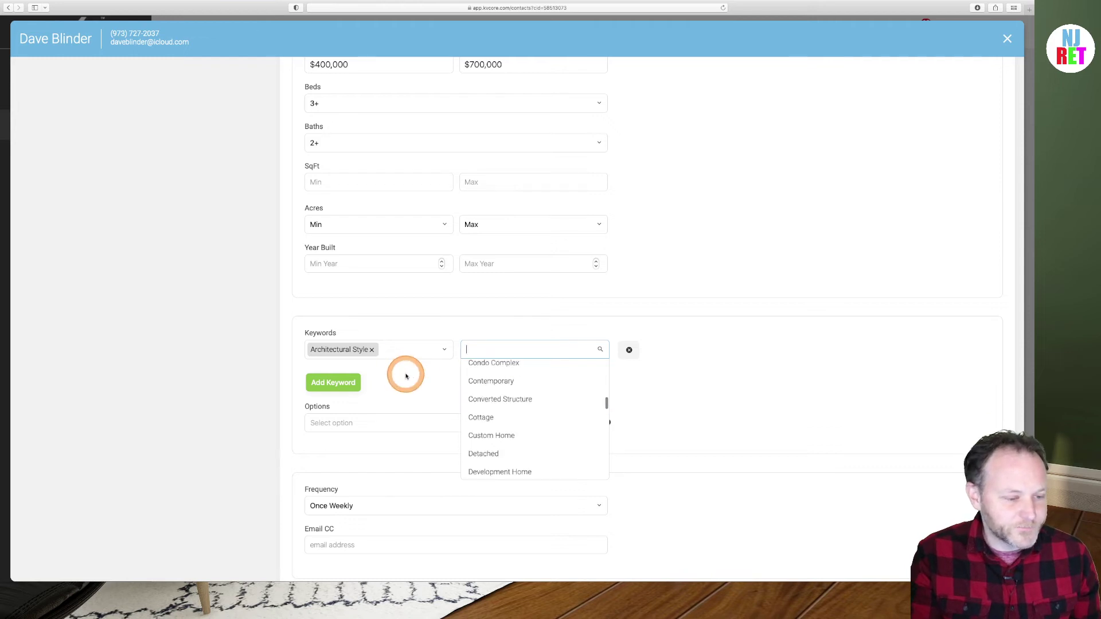
{"action": "left_click", "coordinate": [405, 377]}
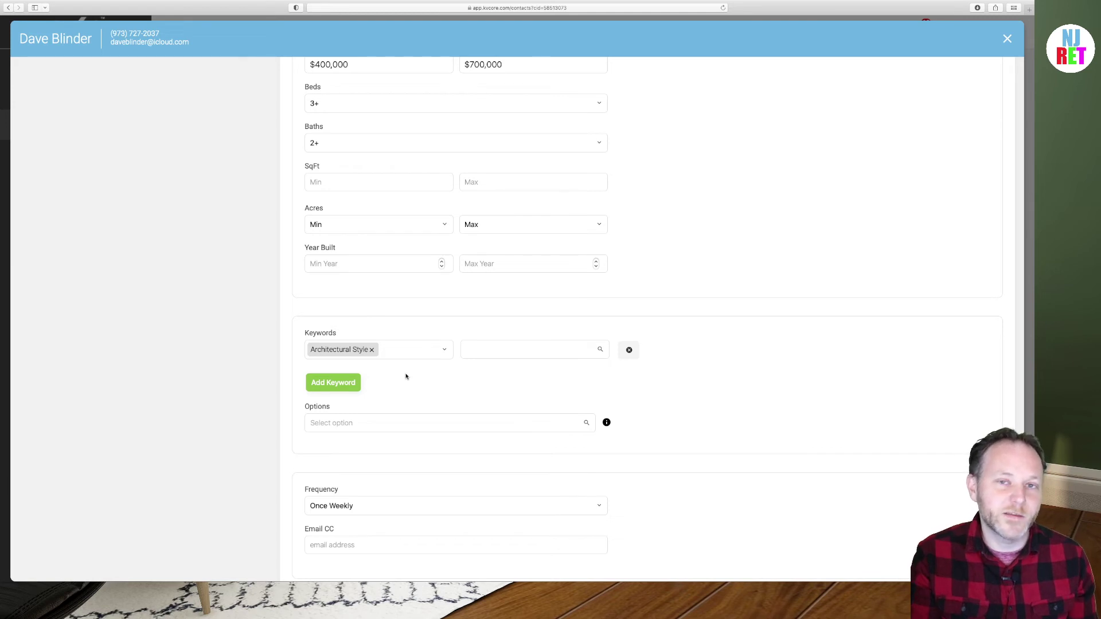
Clear and re-select Architectural Style as the keyword category, leaving its value blank
{"action": "left_click", "coordinate": [399, 371]}
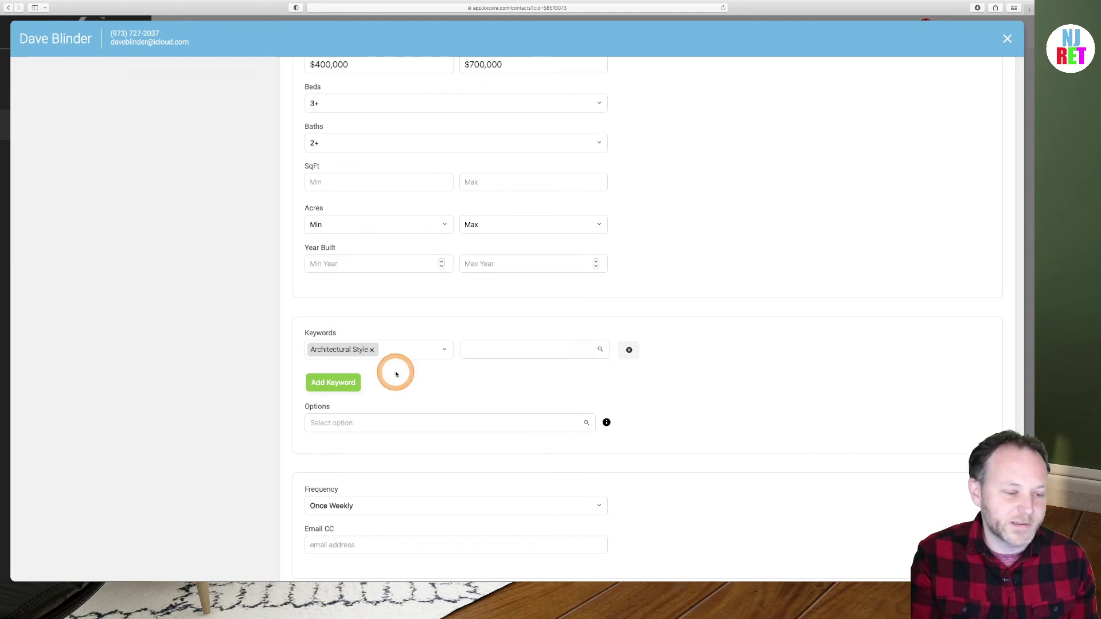
{"action": "left_click", "coordinate": [372, 351]}
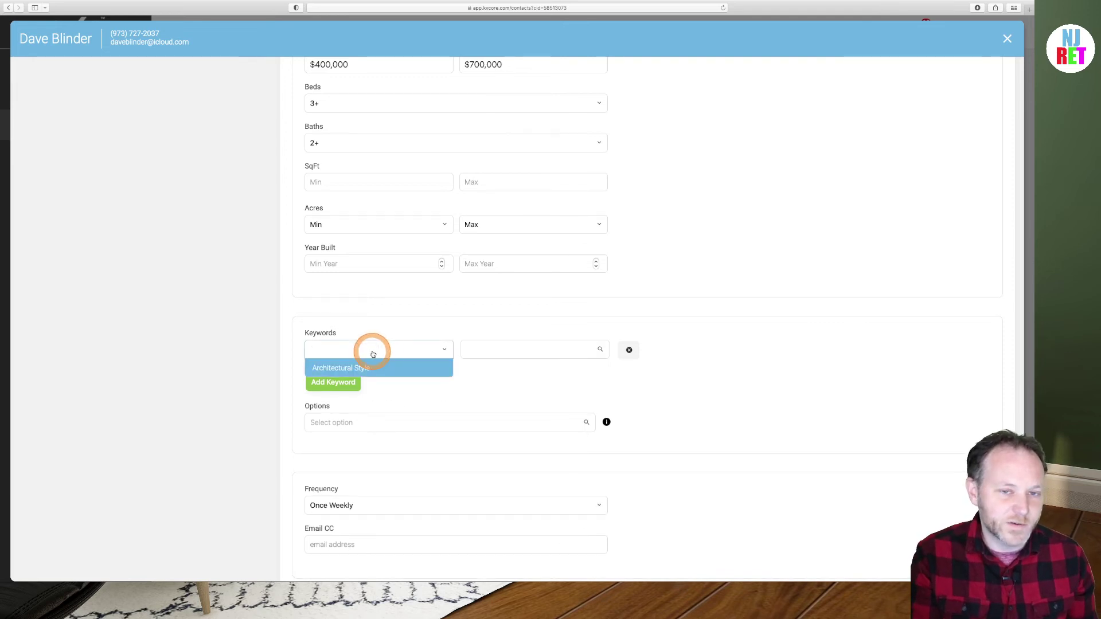
{"action": "key", "text": "Return"}
{"action": "scroll", "coordinate": [421, 323], "scroll_direction": "down", "scroll_amount": 1}
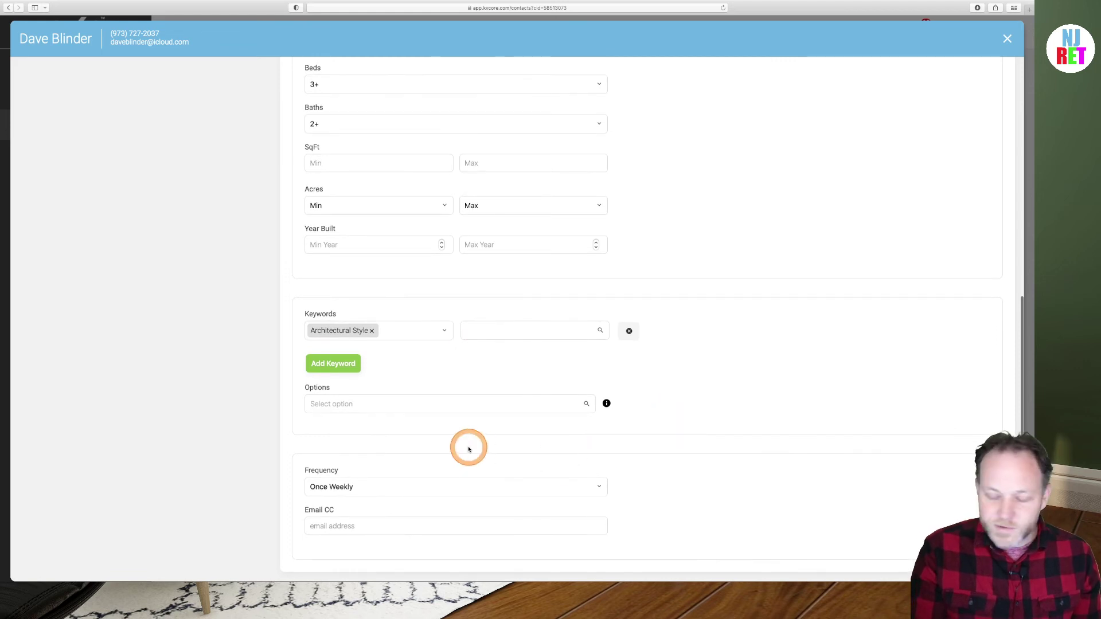
Change the alert Frequency from Once Weekly to ASAP
{"action": "left_click", "coordinate": [406, 491]}
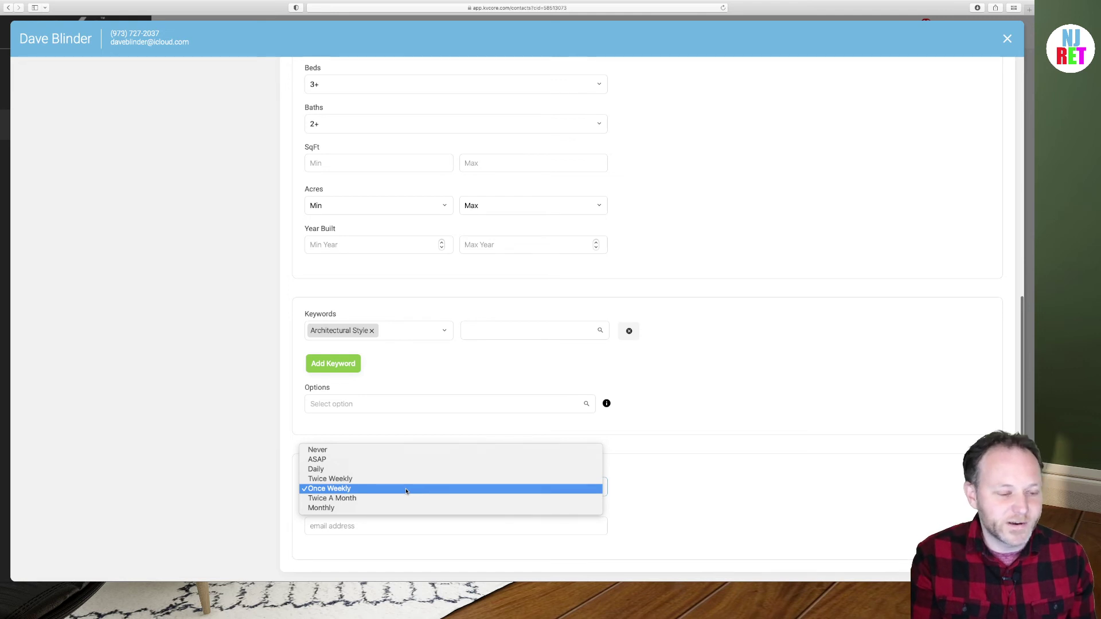
{"action": "left_click_drag", "start_coordinate": [406, 492], "coordinate": [319, 460]}
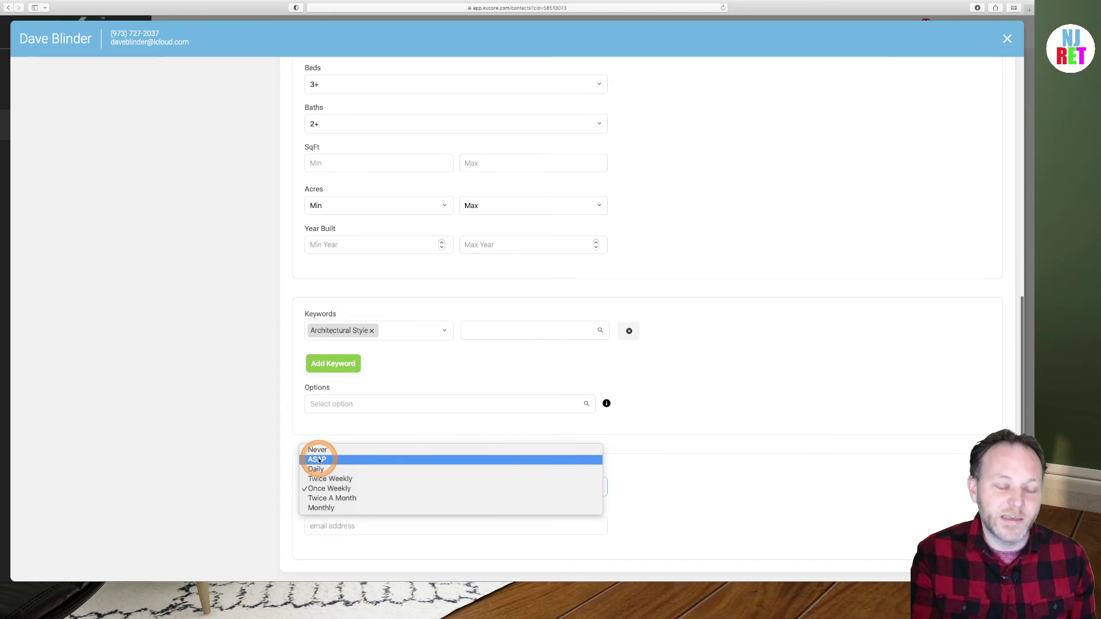
{"action": "left_click_drag", "start_coordinate": [320, 460], "coordinate": [320, 460]}
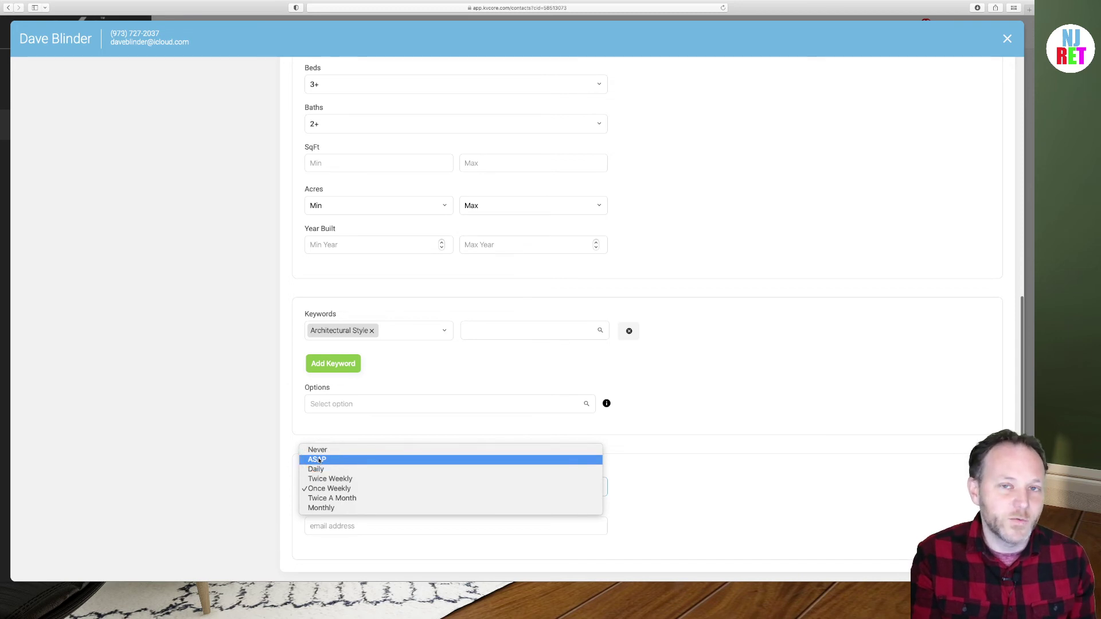
{"action": "left_click", "coordinate": [319, 461]}
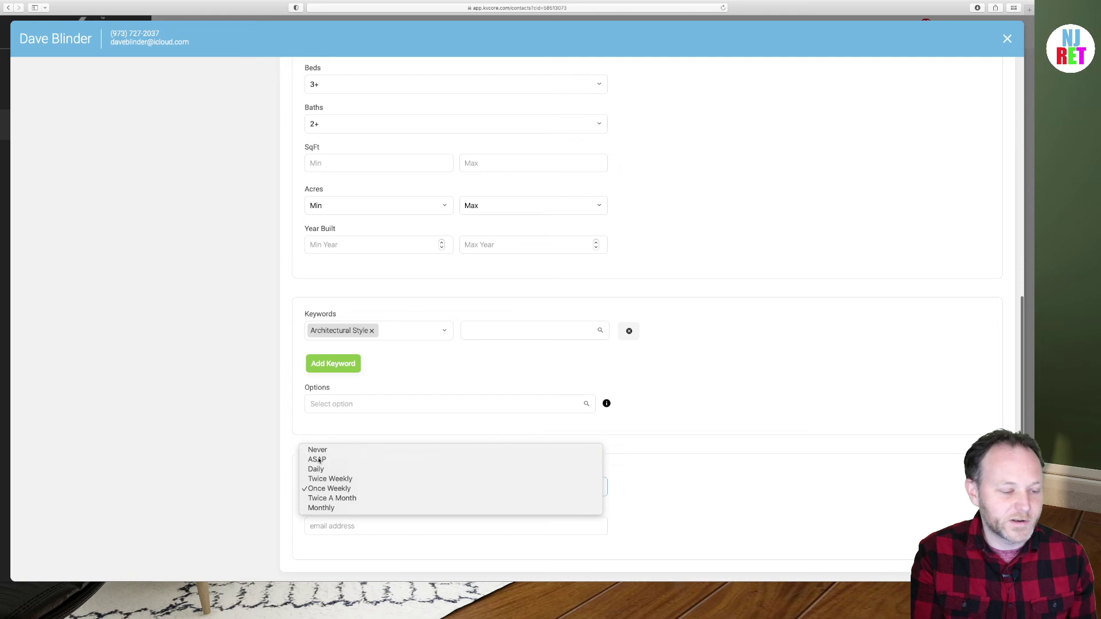
{"action": "left_click", "coordinate": [282, 457]}
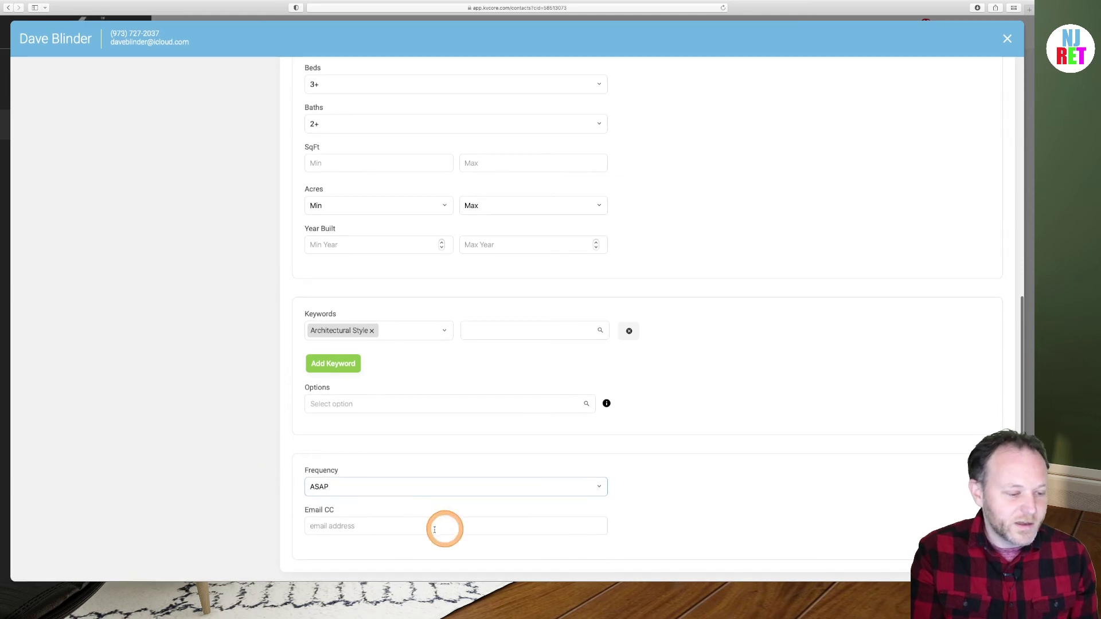
{"action": "left_click", "coordinate": [330, 524]}
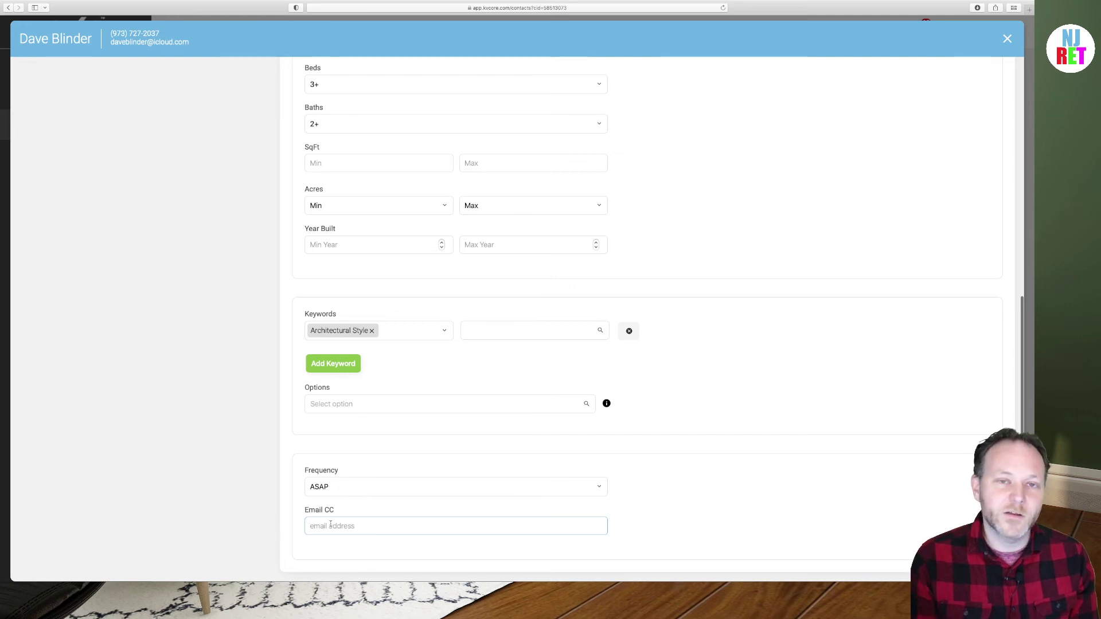
{"action": "left_click_drag", "start_coordinate": [320, 537], "coordinate": [401, 545]}
{"action": "scroll", "coordinate": [452, 519], "scroll_direction": "up", "scroll_amount": 10}
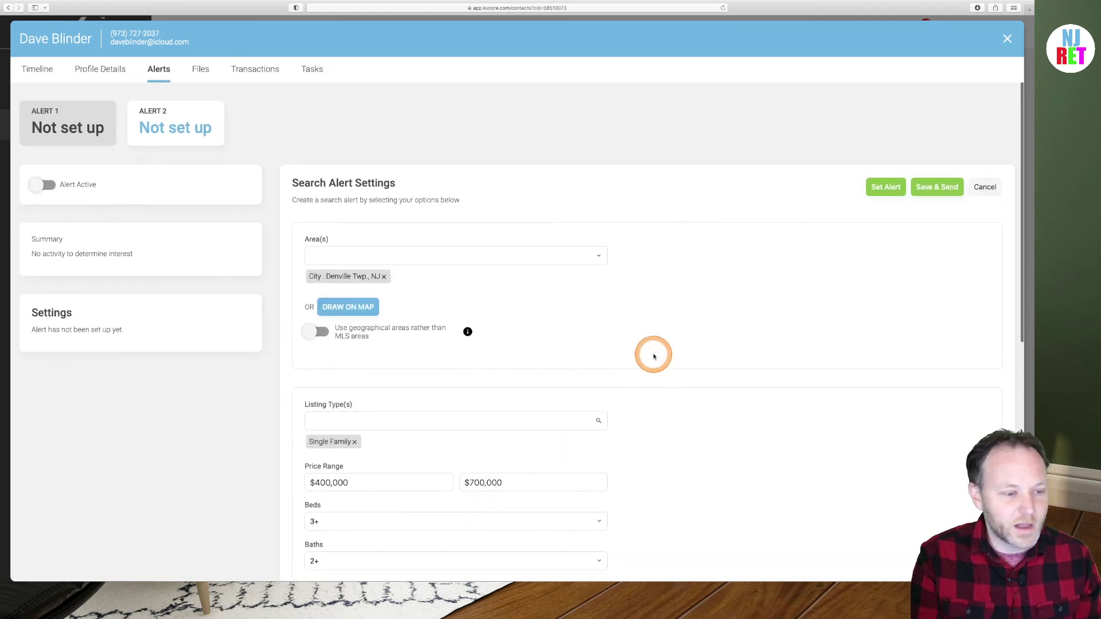
{"action": "scroll", "coordinate": [653, 353], "scroll_direction": "down", "scroll_amount": 1}
{"action": "scroll", "coordinate": [654, 356], "scroll_direction": "down", "scroll_amount": 10}
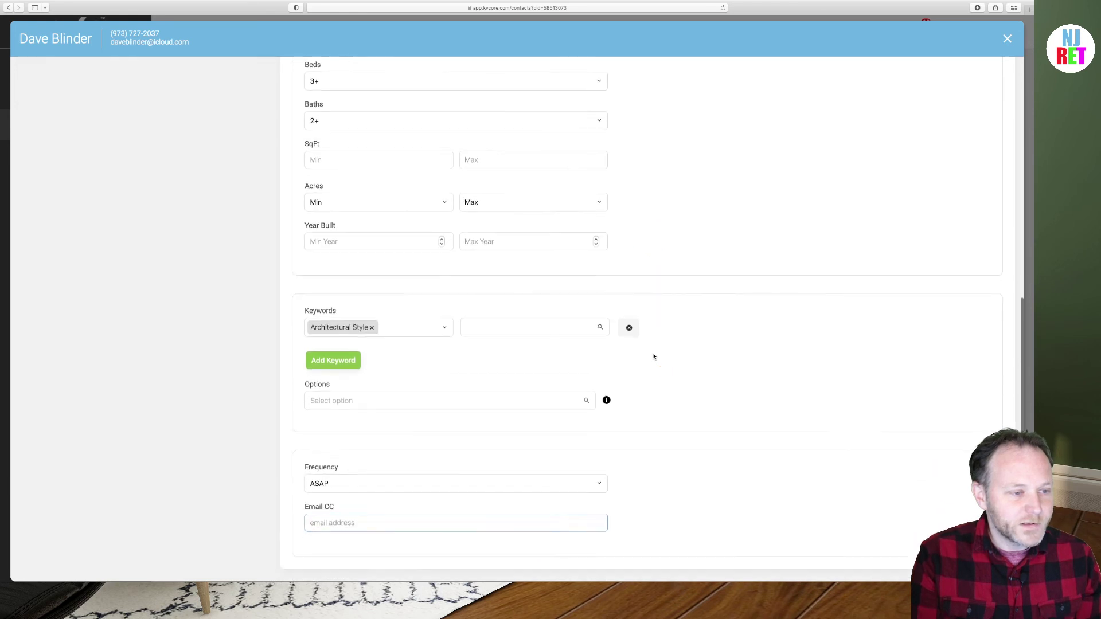
{"action": "scroll", "coordinate": [653, 357], "scroll_direction": "up", "scroll_amount": 10}
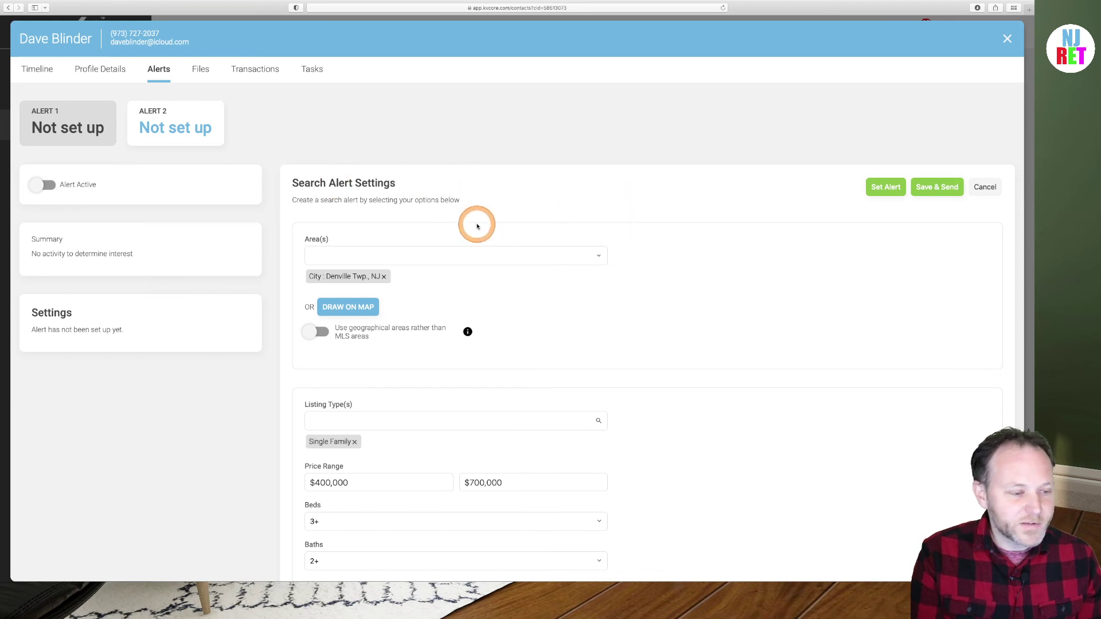
{"action": "scroll", "coordinate": [515, 226], "scroll_direction": "down", "scroll_amount": 1}
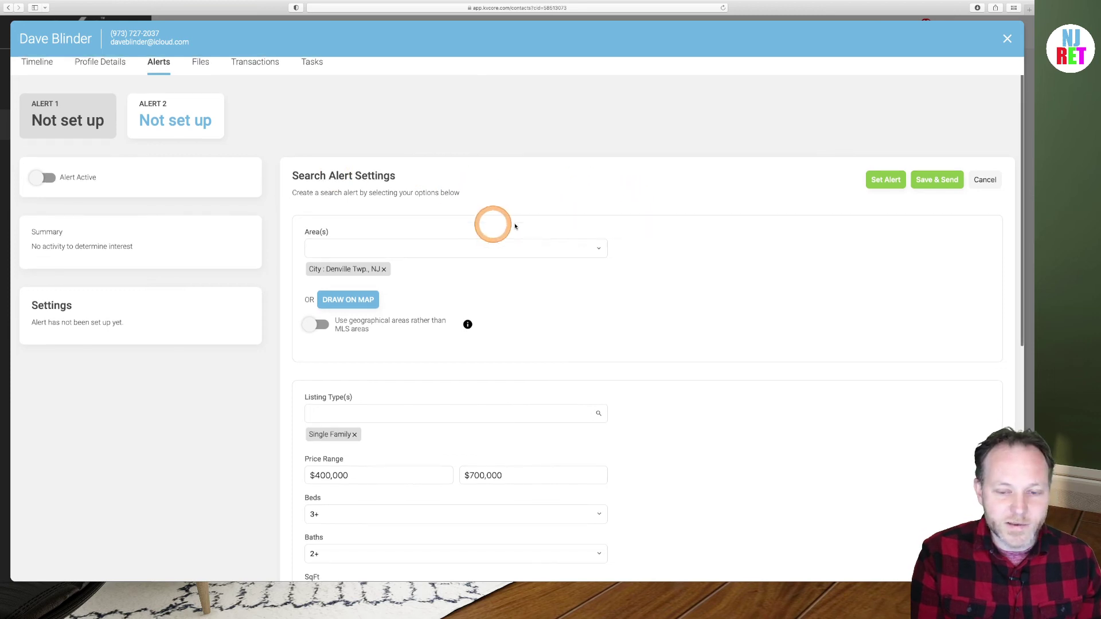
{"action": "left_click", "coordinate": [883, 181]}
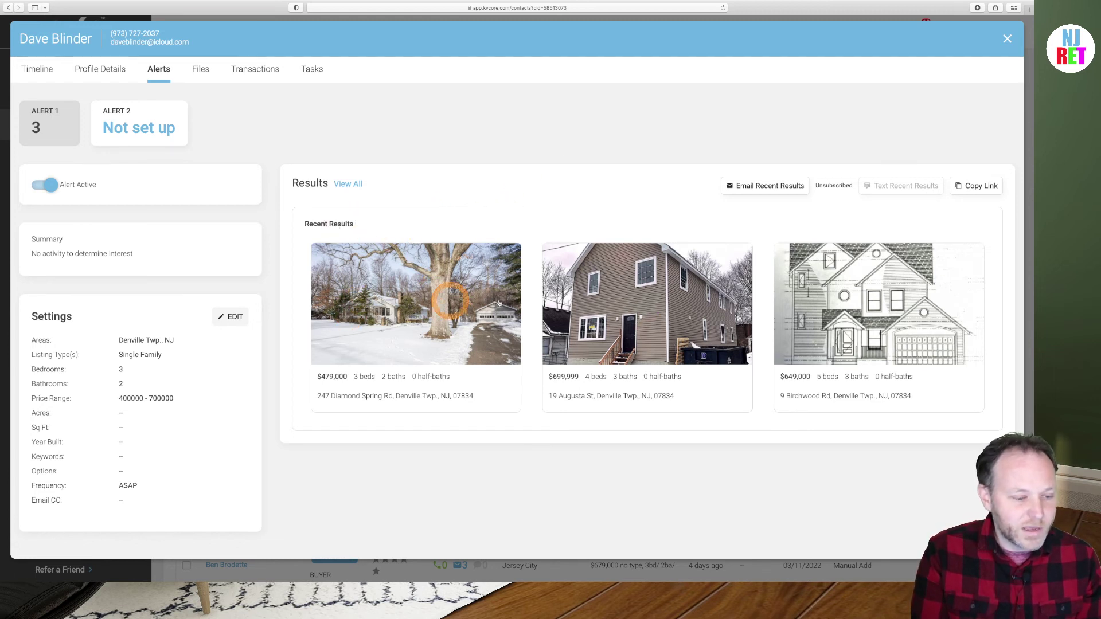
{"action": "left_click", "coordinate": [641, 300]}
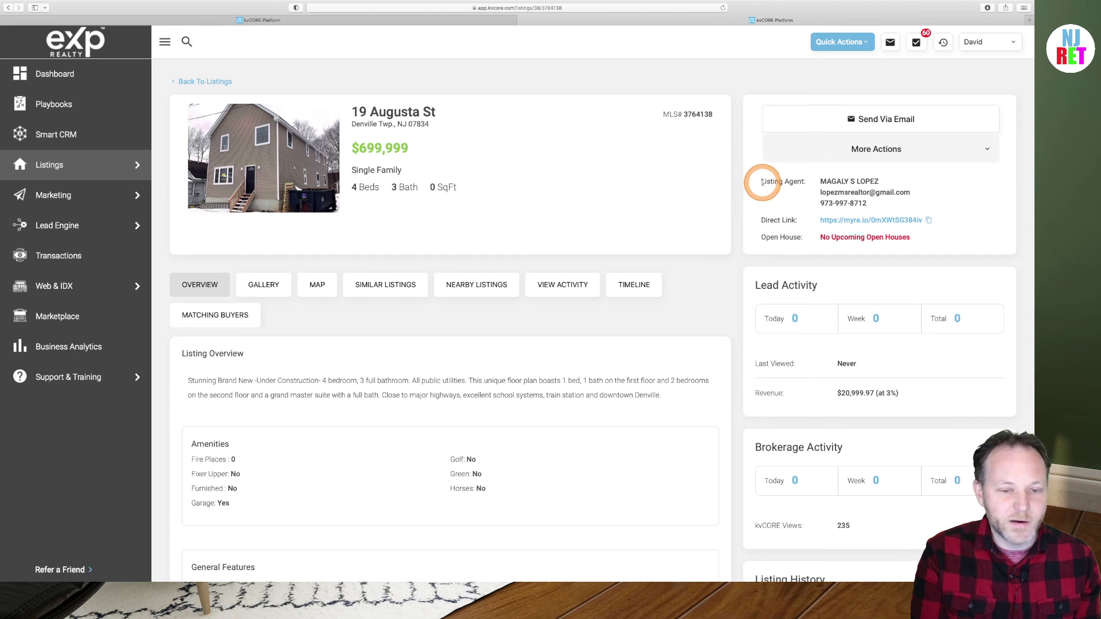
{"action": "left_click_drag", "start_coordinate": [763, 182], "coordinate": [893, 199]}
{"action": "scroll", "coordinate": [545, 191], "scroll_direction": "down", "scroll_amount": 1}
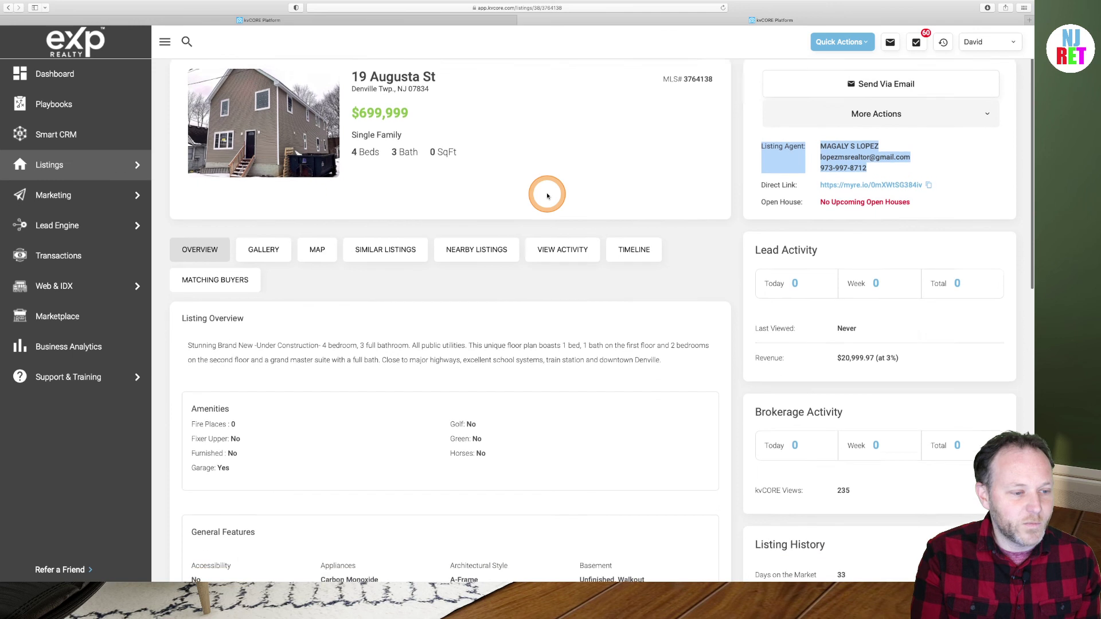
{"action": "scroll", "coordinate": [545, 191], "scroll_direction": "up", "scroll_amount": 1}
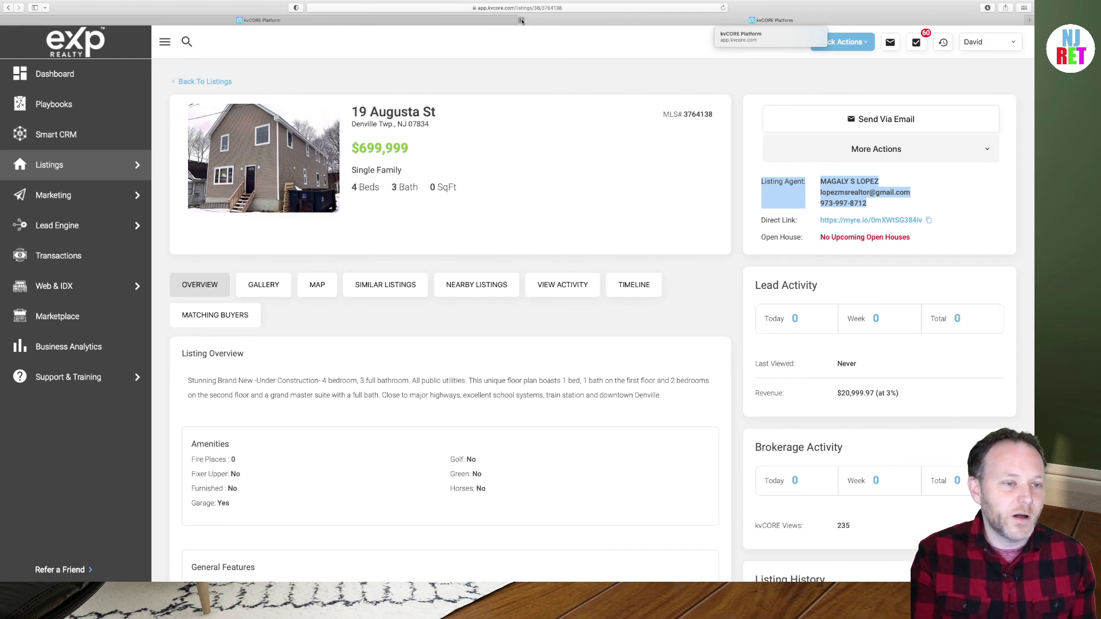
{"action": "left_click", "coordinate": [521, 21]}
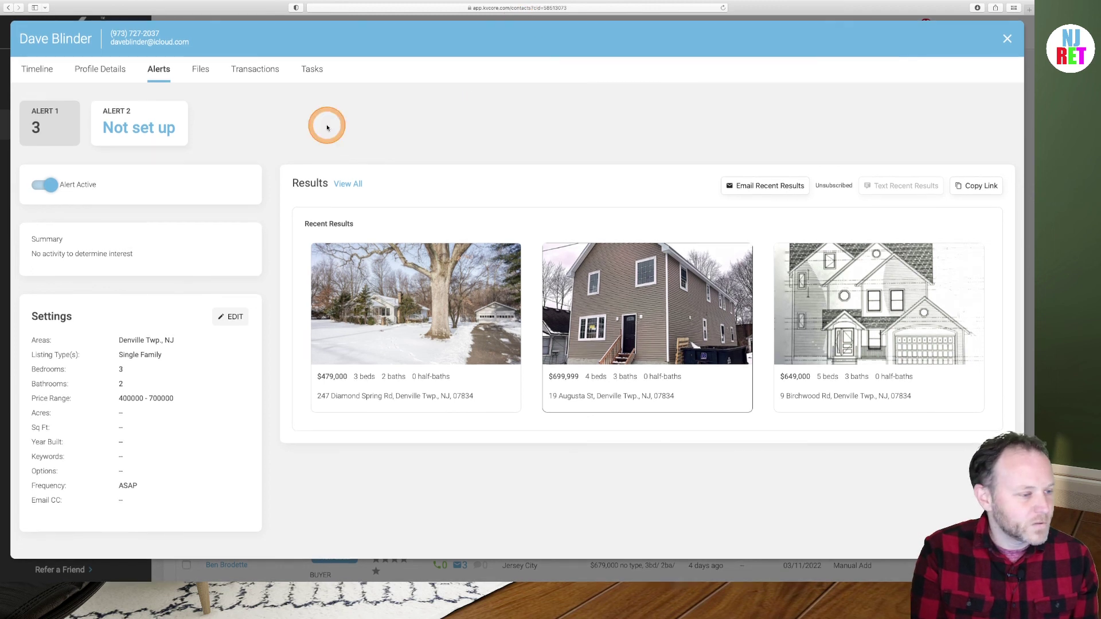
Show the contact's Timeline, look through the More Actions list, then dismiss it
{"action": "left_click", "coordinate": [38, 69]}
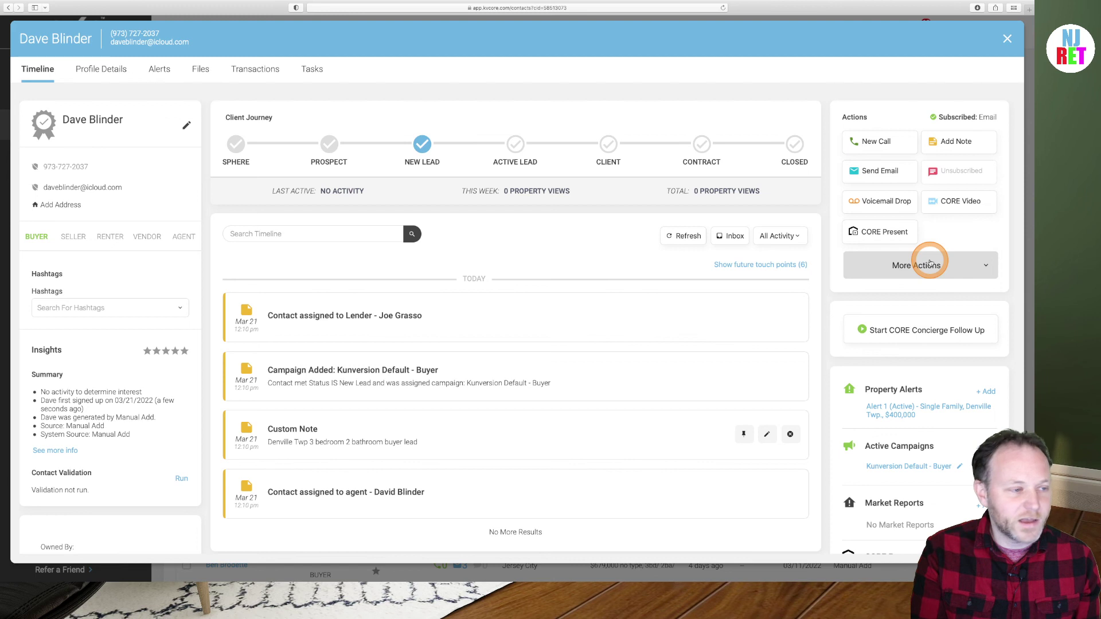
{"action": "left_click", "coordinate": [930, 263]}
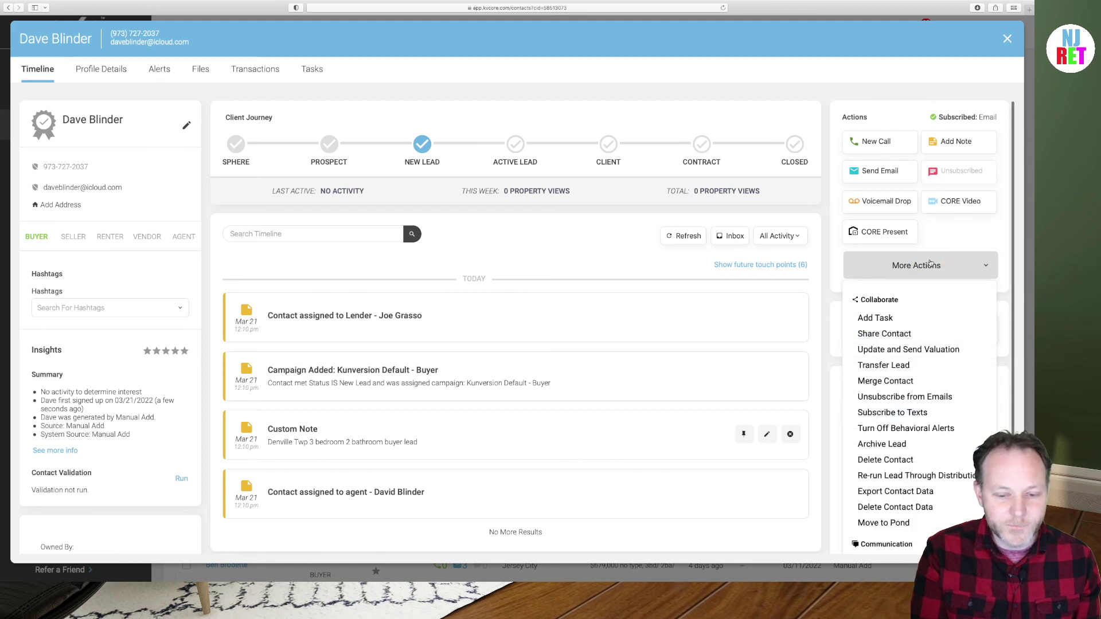
{"action": "scroll", "coordinate": [930, 263], "scroll_direction": "down", "scroll_amount": 2}
{"action": "scroll", "coordinate": [930, 262], "scroll_direction": "down", "scroll_amount": 2}
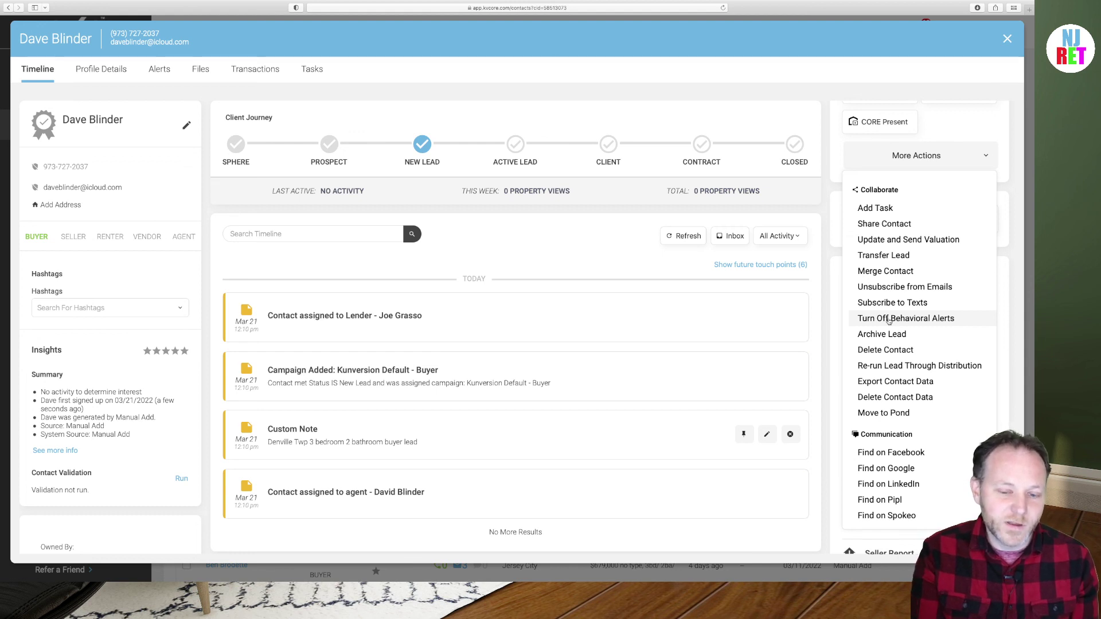
{"action": "left_click", "coordinate": [887, 320]}
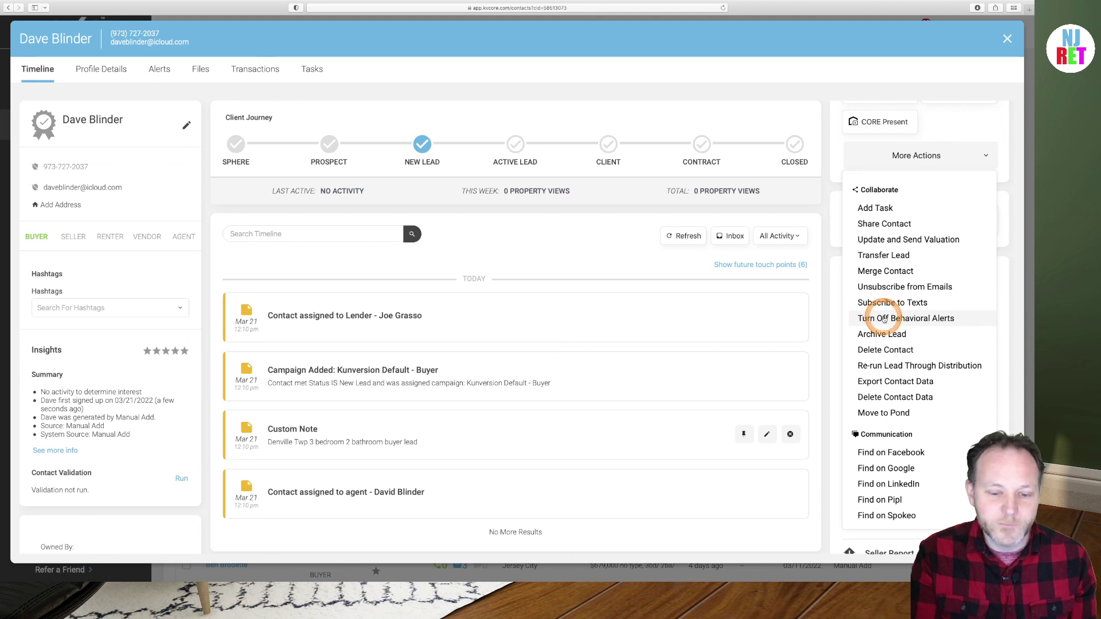
{"action": "scroll", "coordinate": [885, 320], "scroll_direction": "down", "scroll_amount": 2}
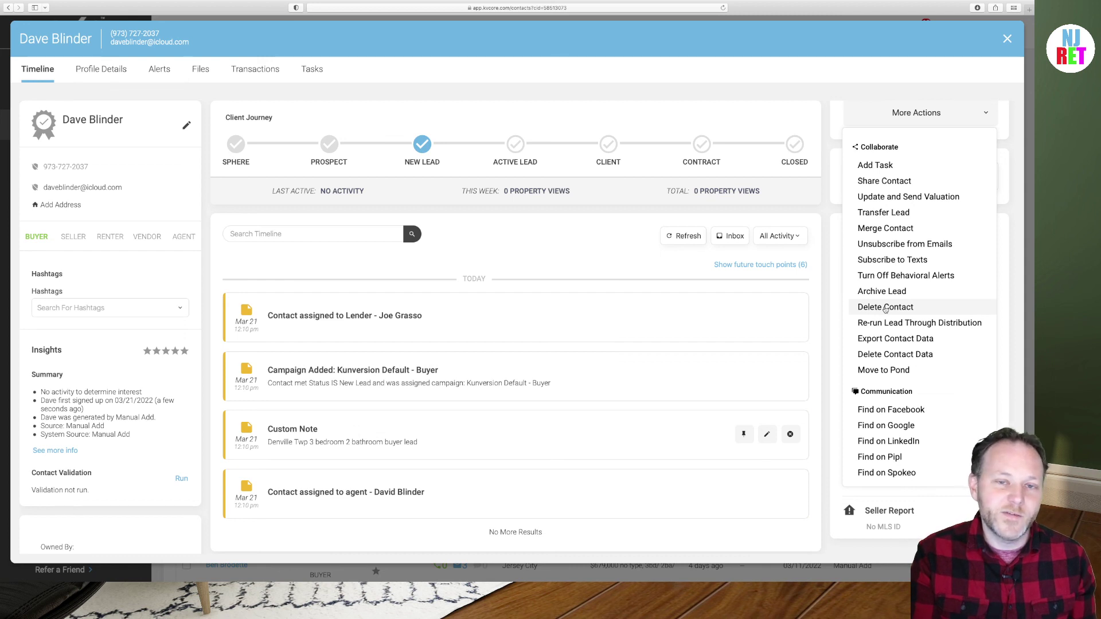
{"action": "left_click", "coordinate": [578, 232]}
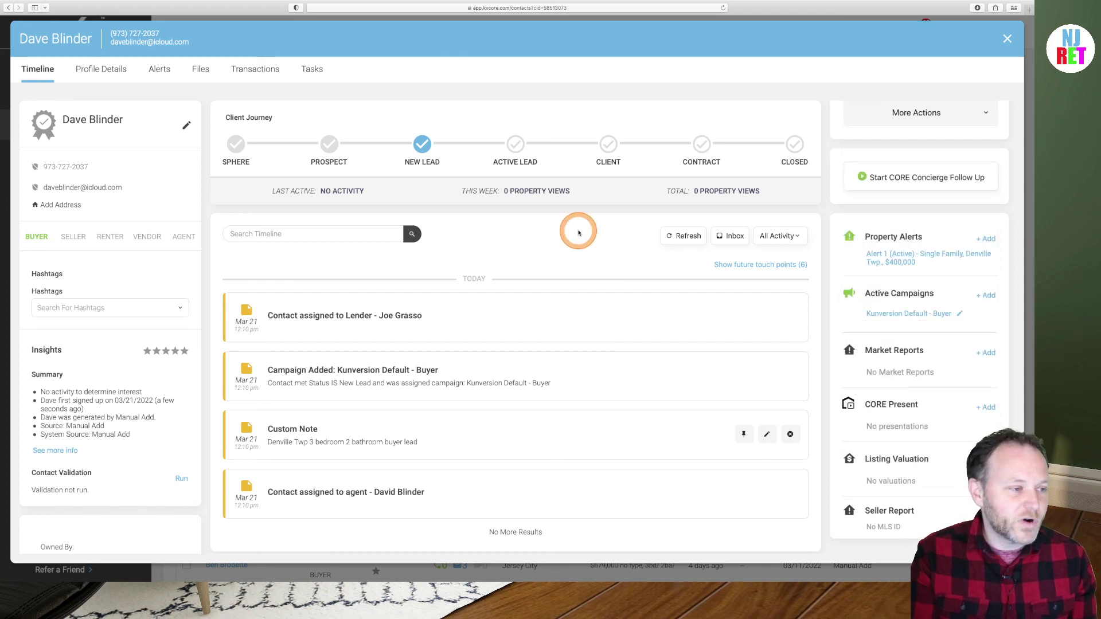